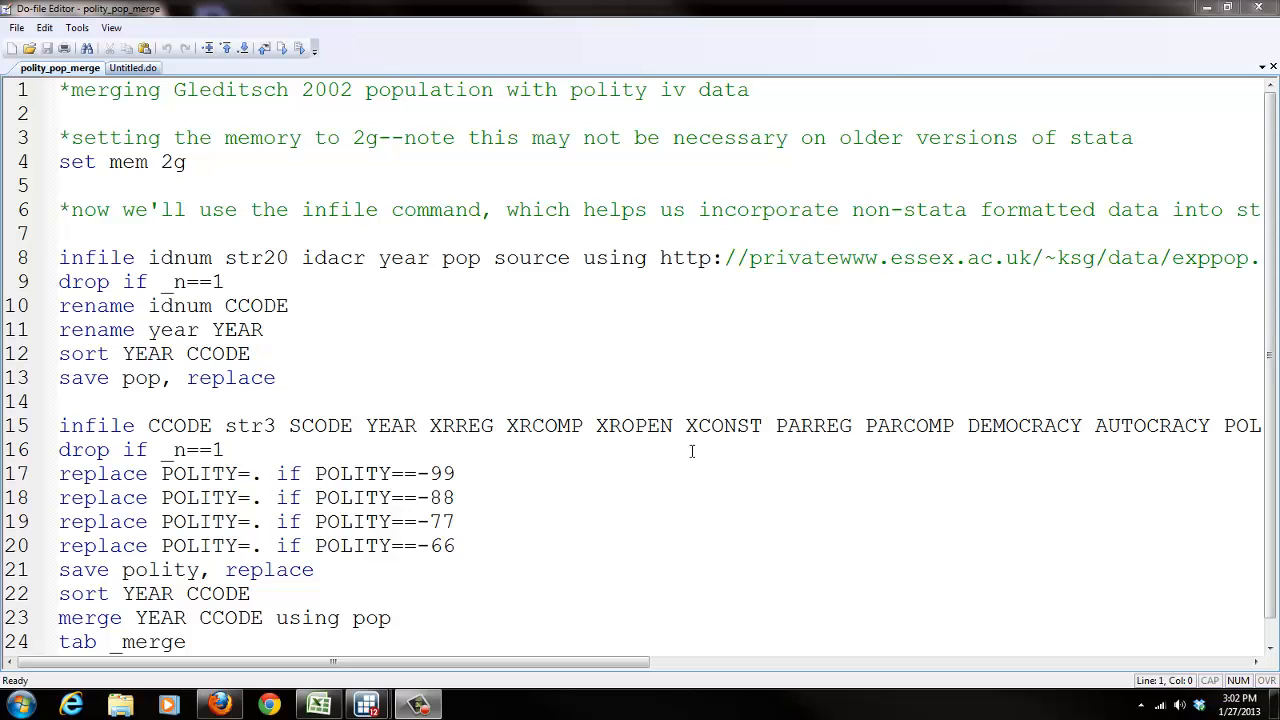
pyautogui.click(282, 375)
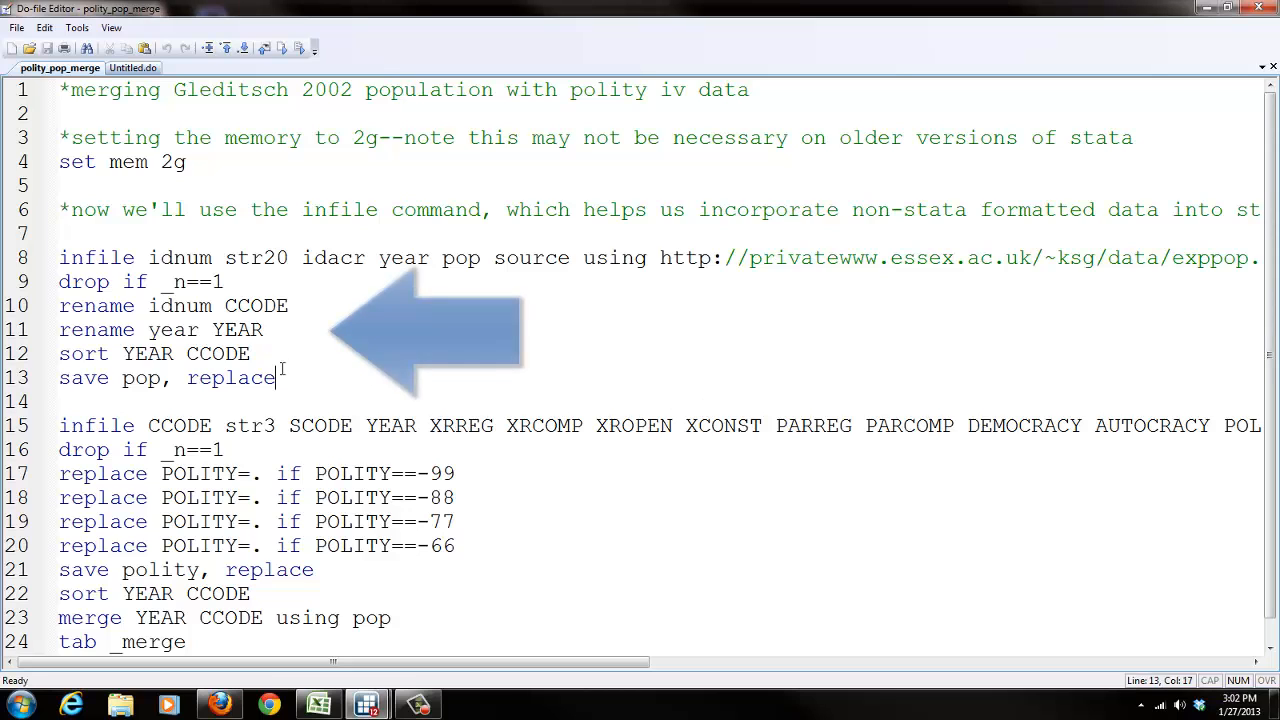
pyautogui.hotkey('shift', 'Up')
pyautogui.hotkey('shift', 'Up')
pyautogui.hotkey('shift', 'Up')
pyautogui.hotkey('shift', 'Up')
pyautogui.hotkey('shift', 'Up')
pyautogui.hotkey('shift', 'Home')
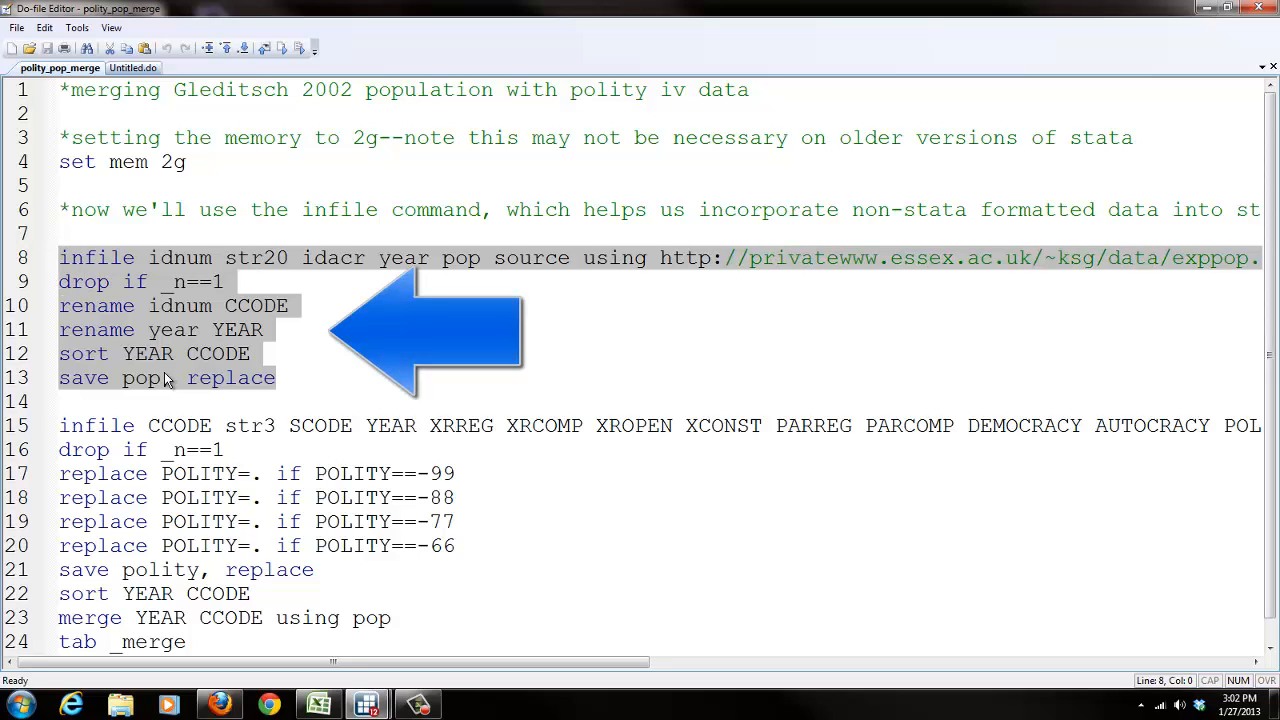
pyautogui.click(267, 376)
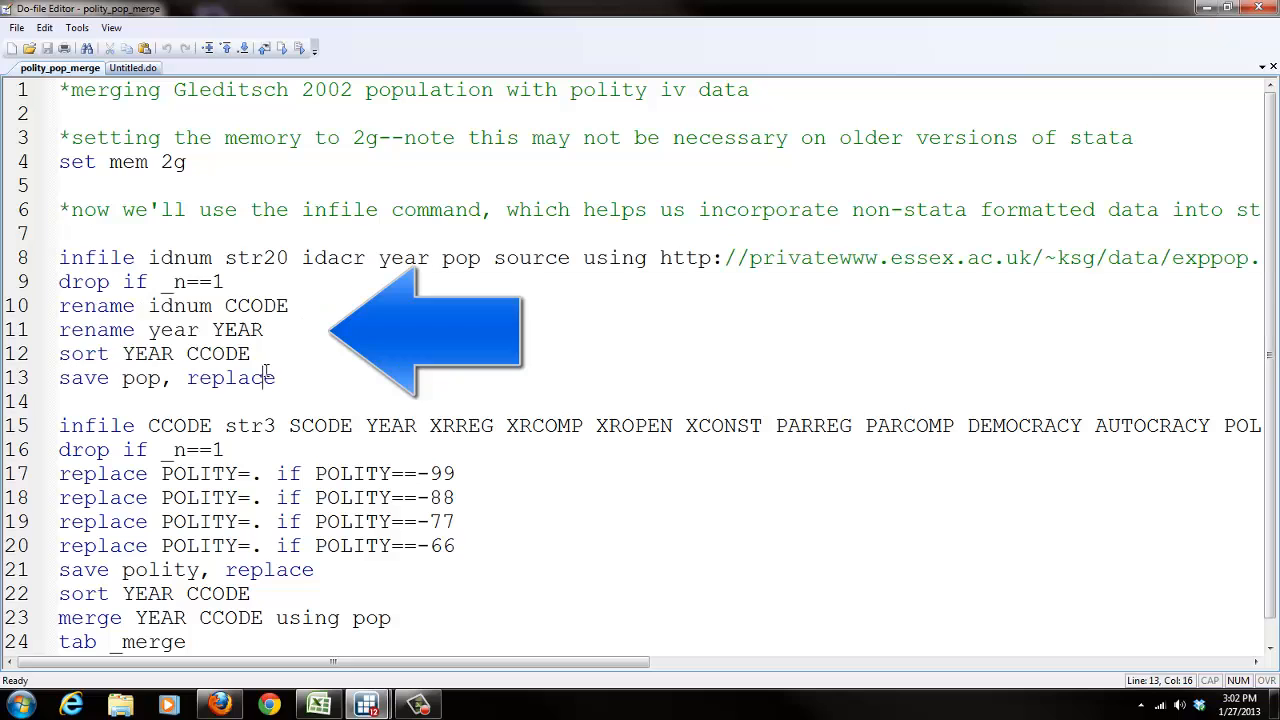
# Step: Copy do-file lines 6 to 13, the block that imports, cleans and saves the population data
pyautogui.moveTo(320, 380); pyautogui.dragTo(46, 219)
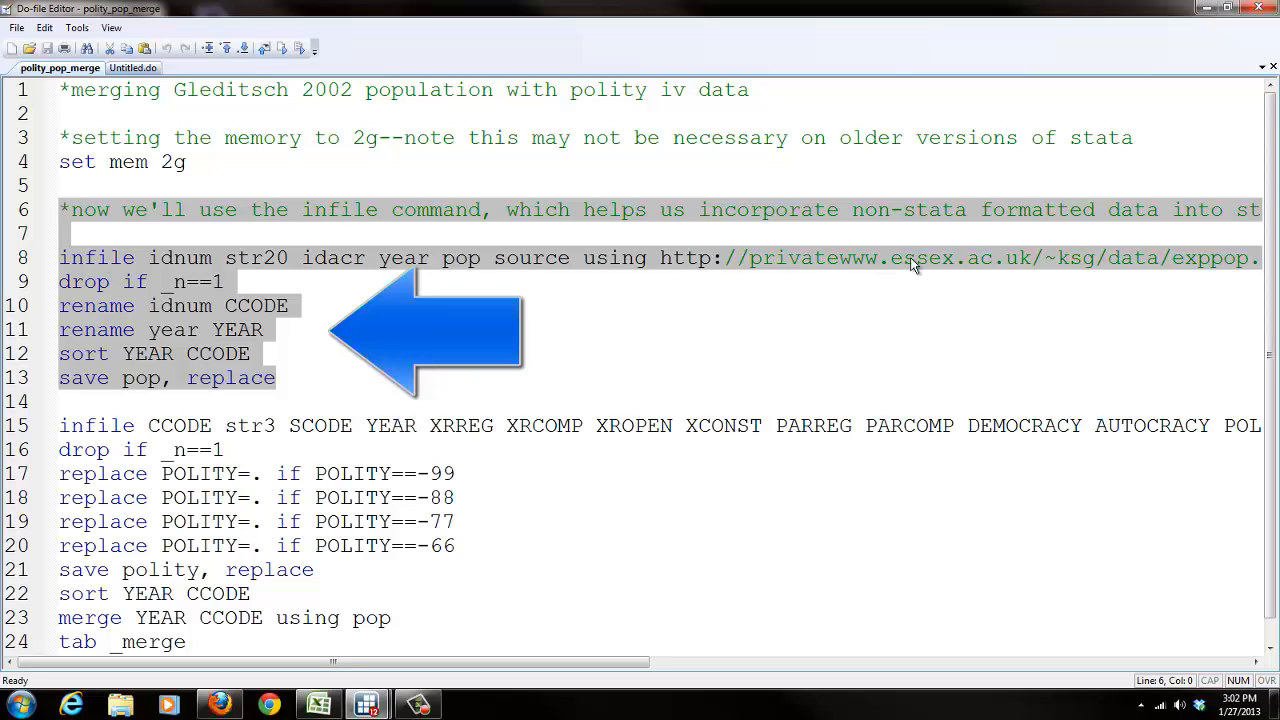
pyautogui.rightClick(142, 362)
pyautogui.click(194, 364)
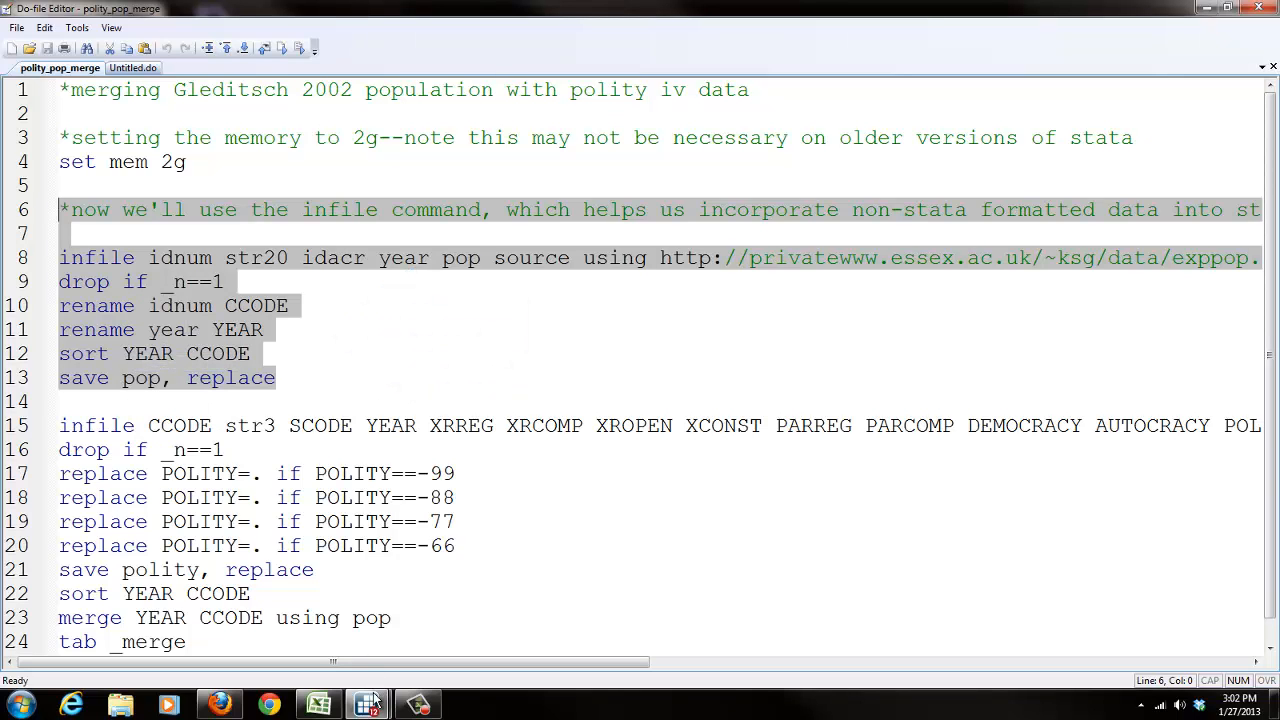
# Step: Paste the copied population block into the Stata command window and run it
pyautogui.moveTo(370, 703)
pyautogui.click(265, 610)
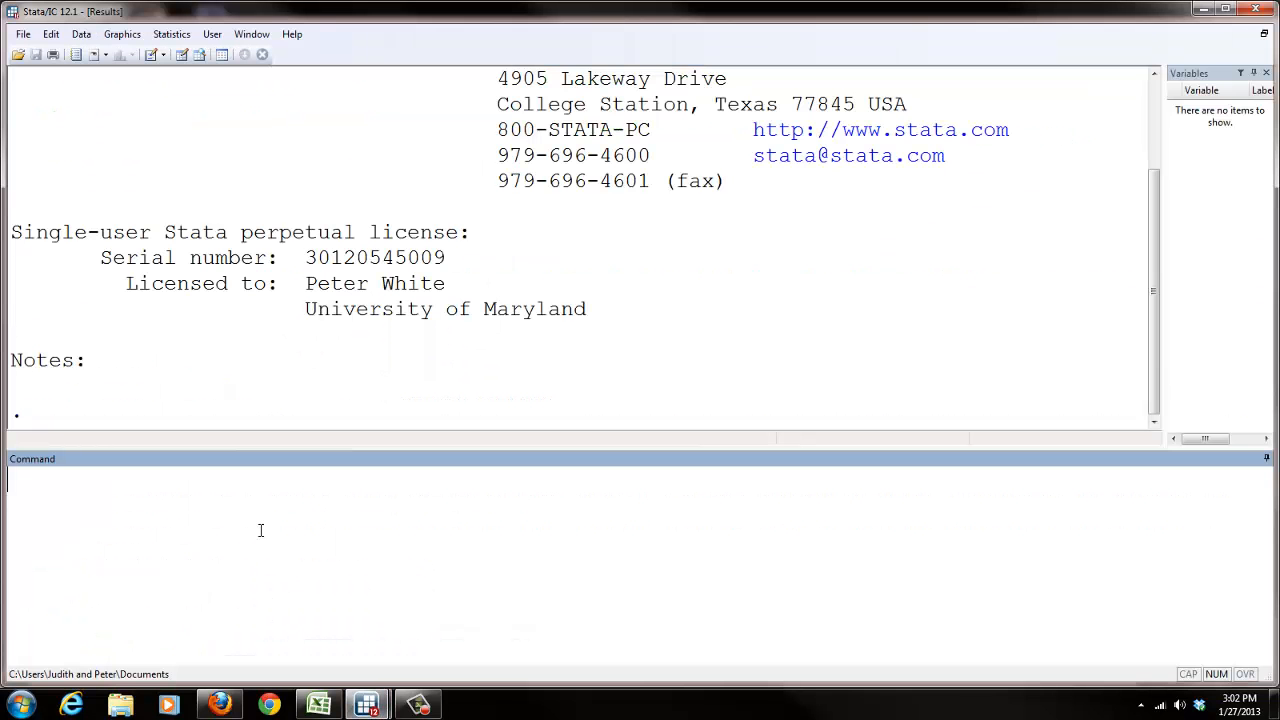
pyautogui.hotkey('ctrl', 'v')
pyautogui.press('Return')
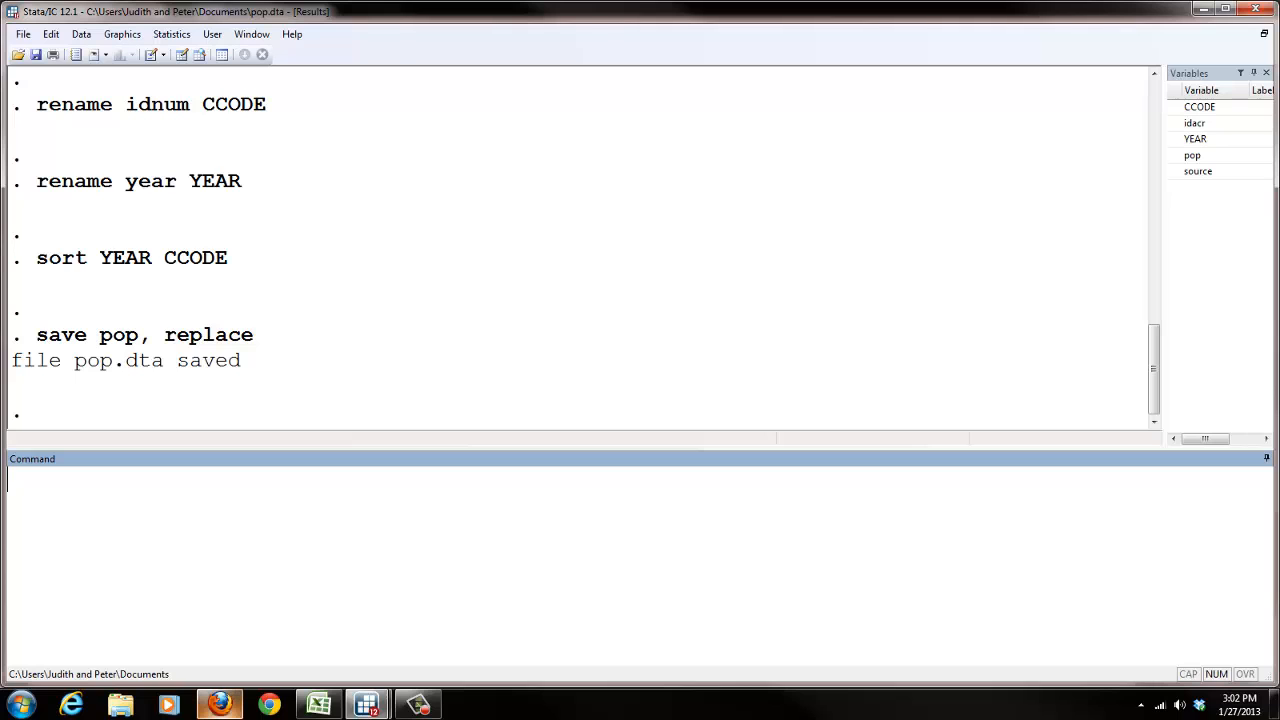
# Step: Copy the Polity infile command and the following drop if _n==1 line from the do-file
pyautogui.moveTo(367, 705)
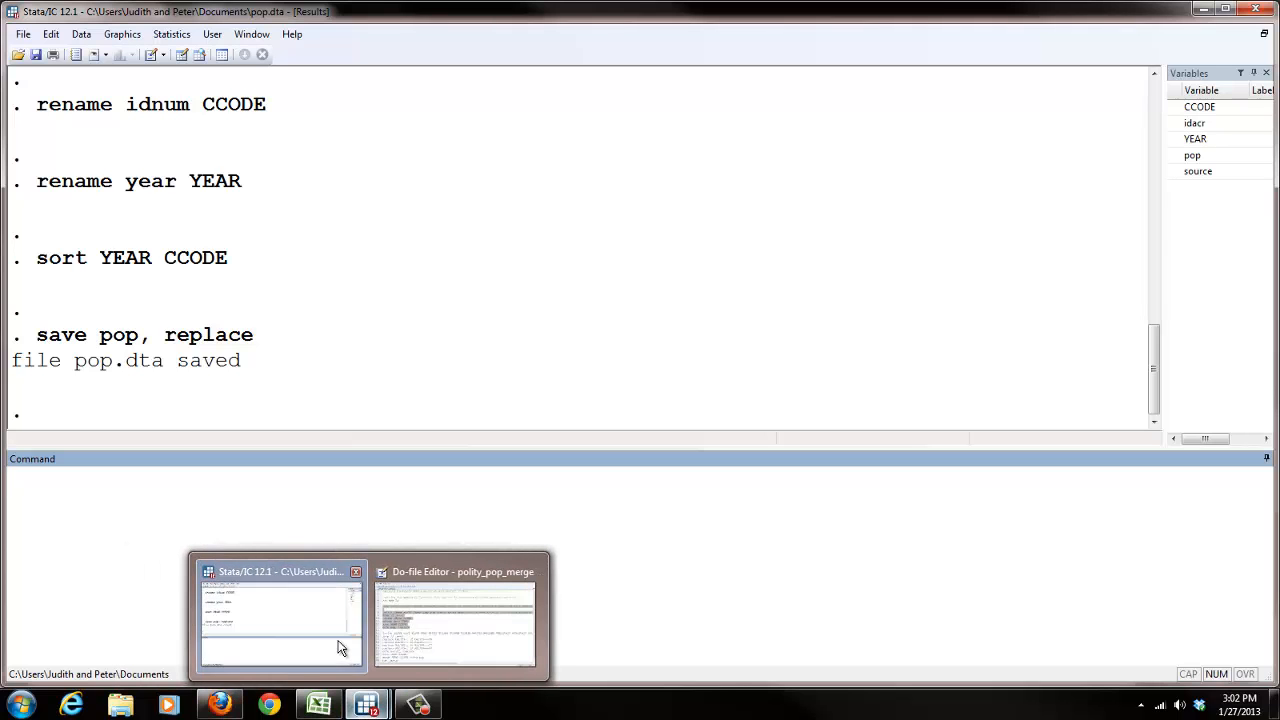
pyautogui.click(455, 620)
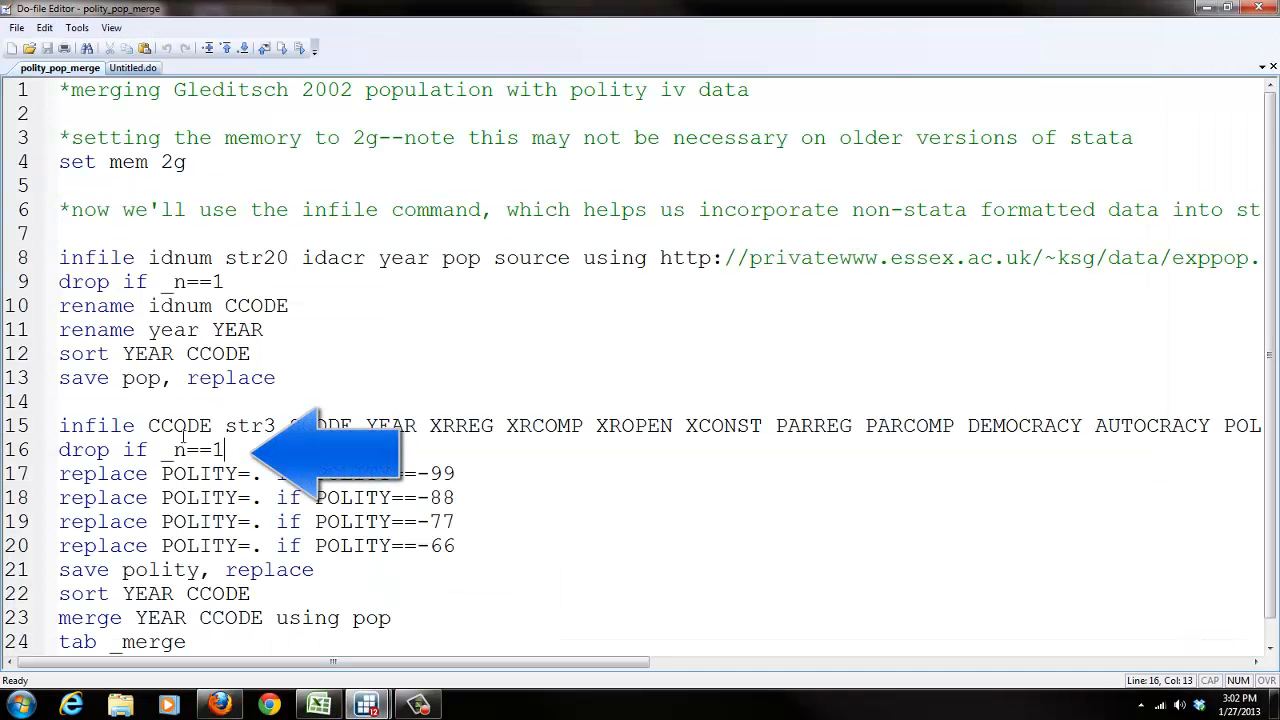
pyautogui.keyDown('shift'); pyautogui.click(60, 426); pyautogui.keyUp('shift')
pyautogui.rightClick(80, 436)
pyautogui.click(120, 506)
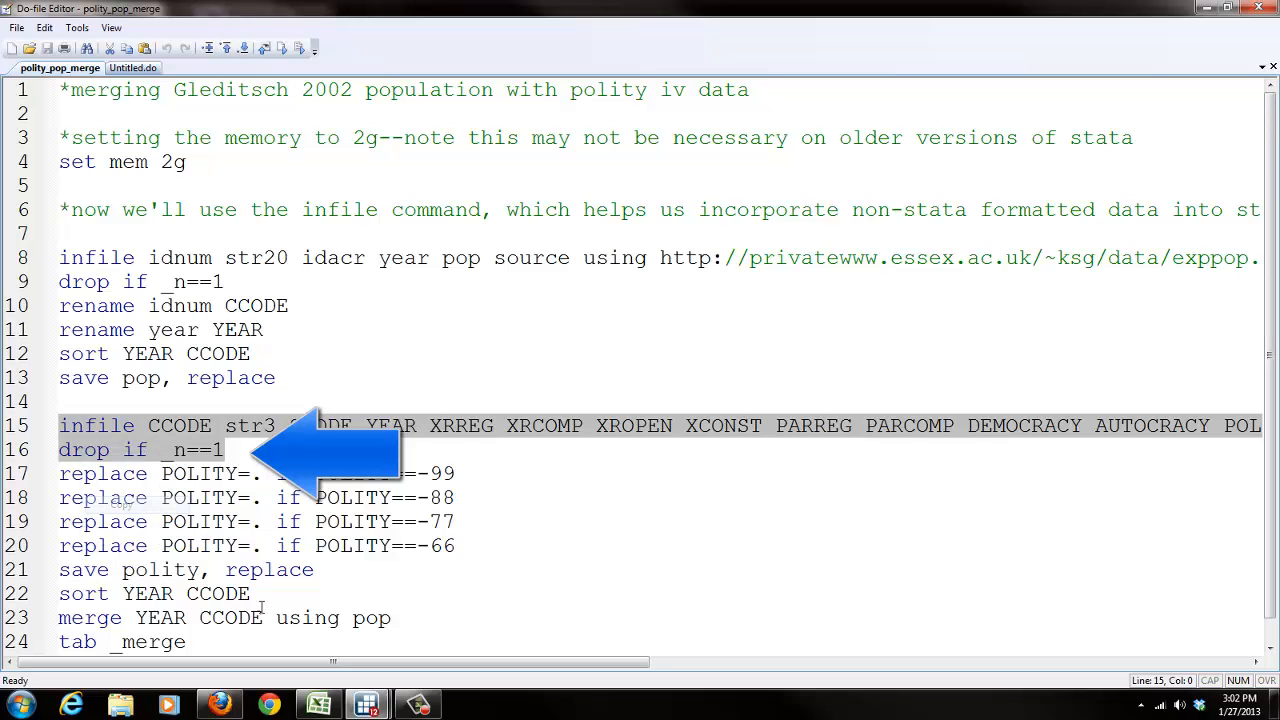
# Step: Paste the Polity infile and drop commands into the command window and run them
pyautogui.moveTo(367, 705)
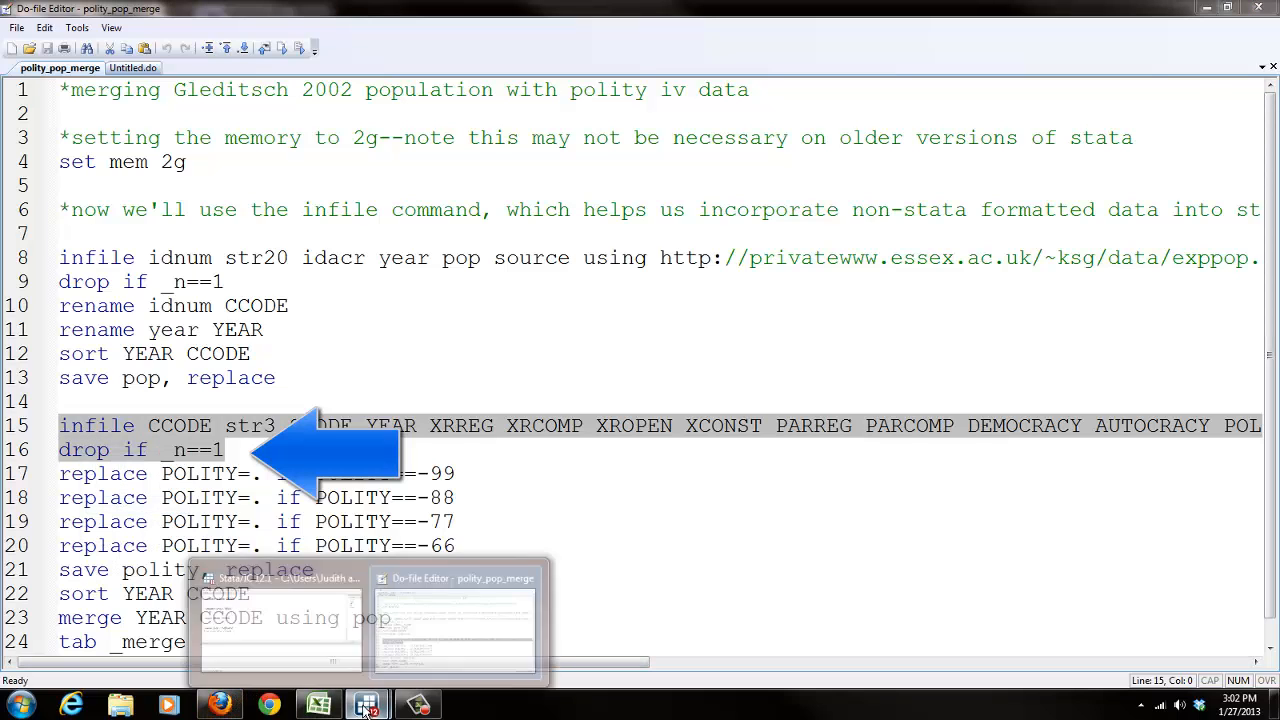
pyautogui.click(325, 641)
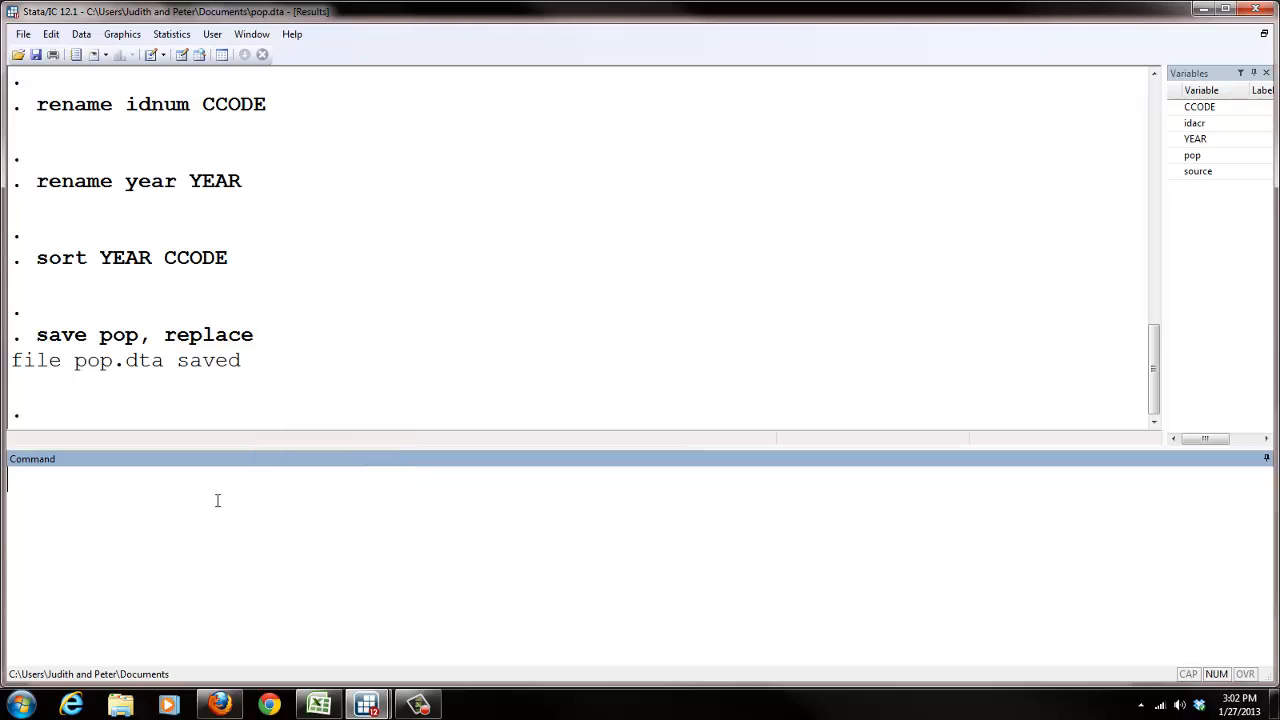
pyautogui.hotkey('ctrl', 'v')
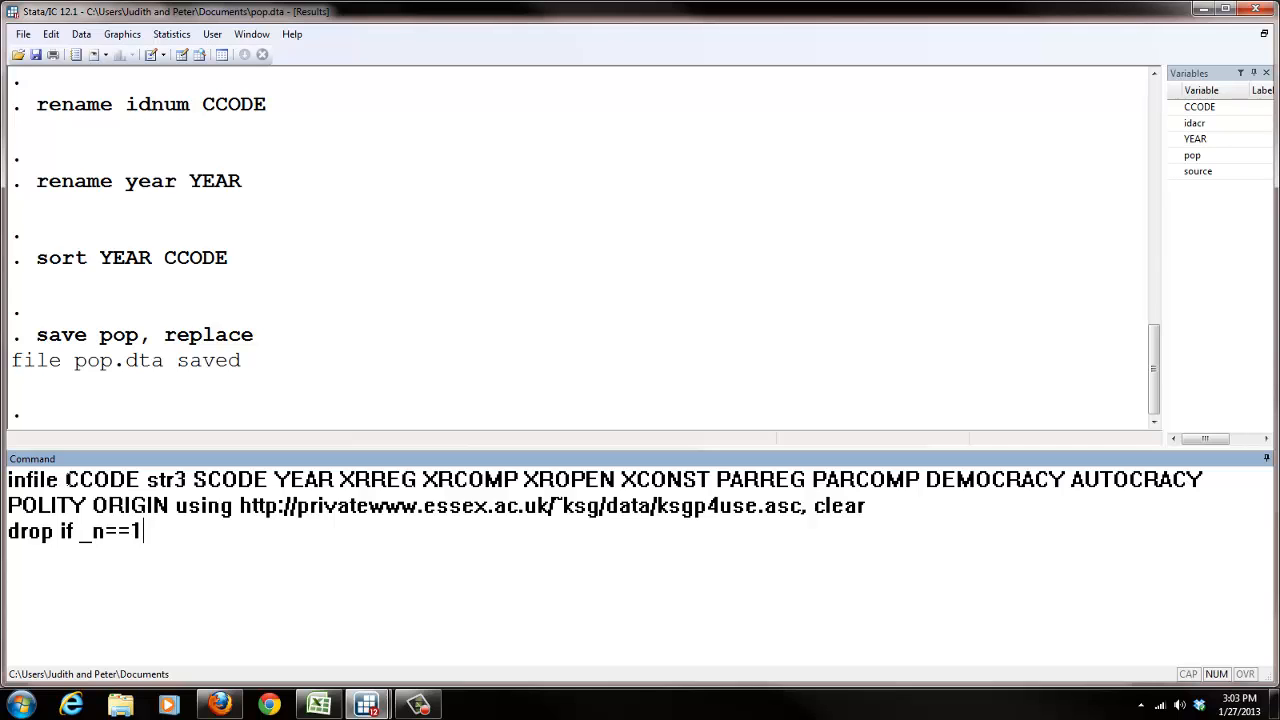
pyautogui.moveTo(65, 480); pyautogui.dragTo(182, 512)
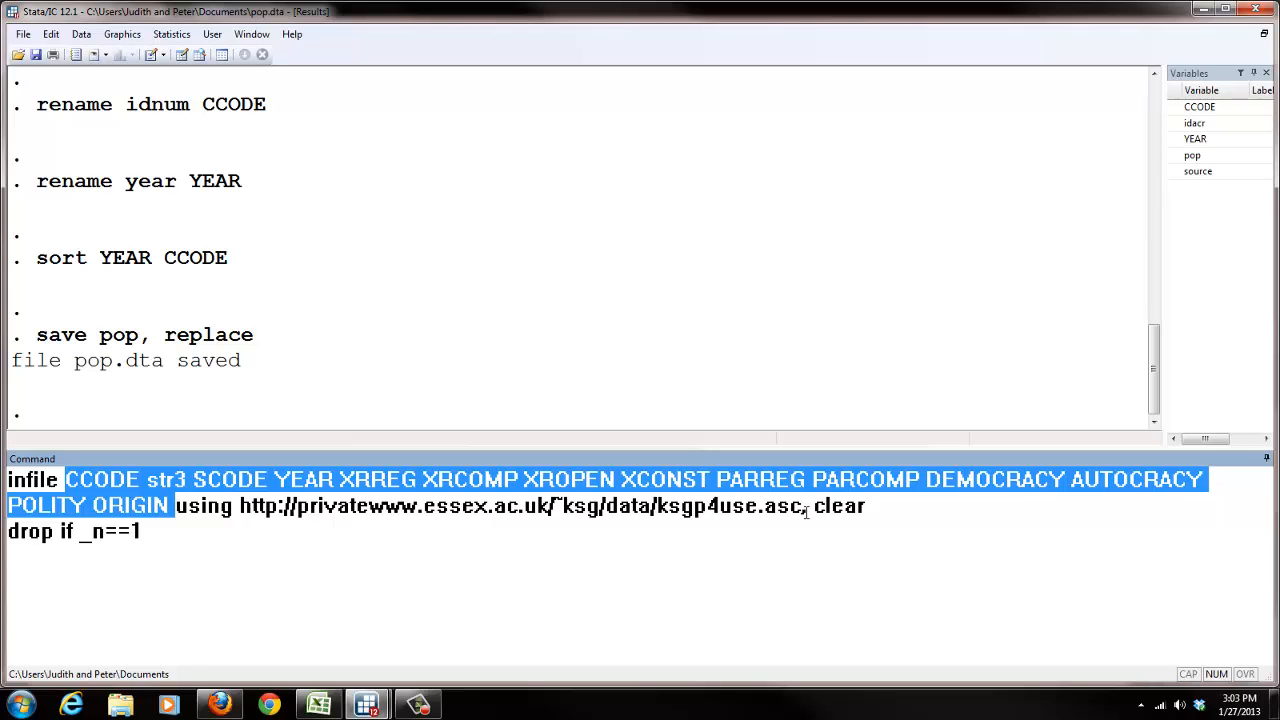
pyautogui.moveTo(806, 508); pyautogui.dragTo(6, 536)
pyautogui.click(229, 566)
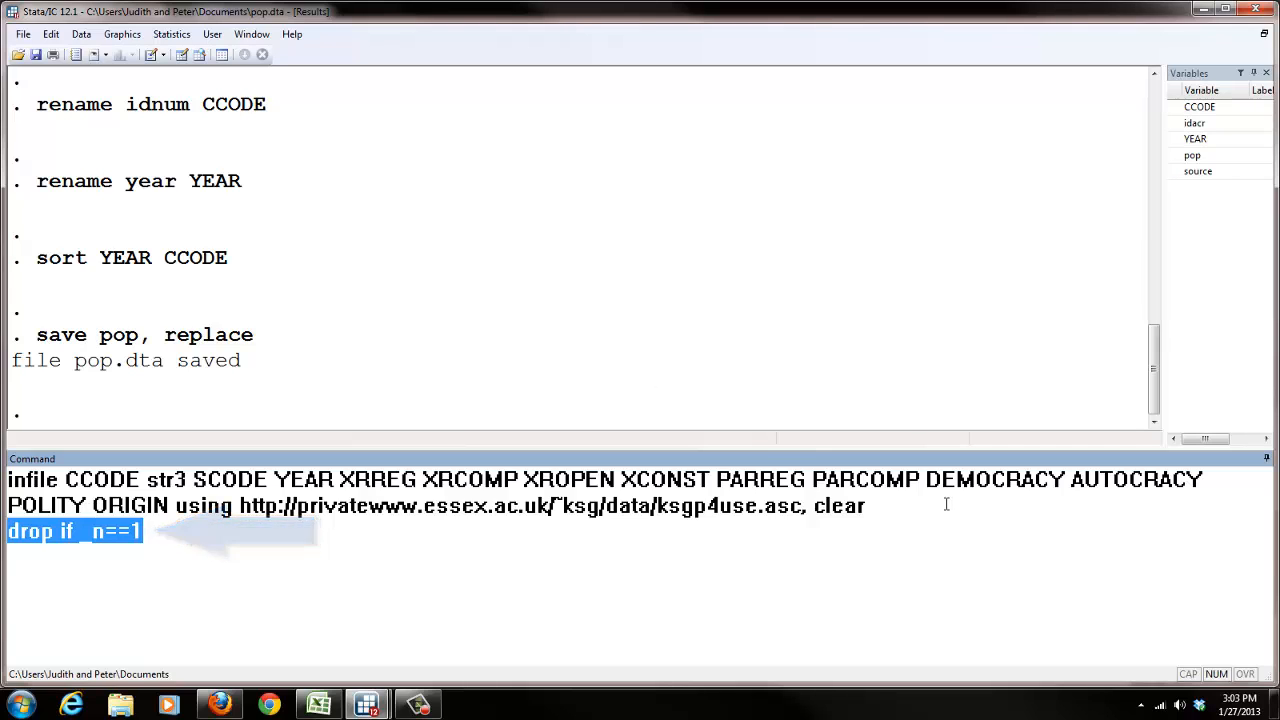
pyautogui.doubleClick(76, 505)
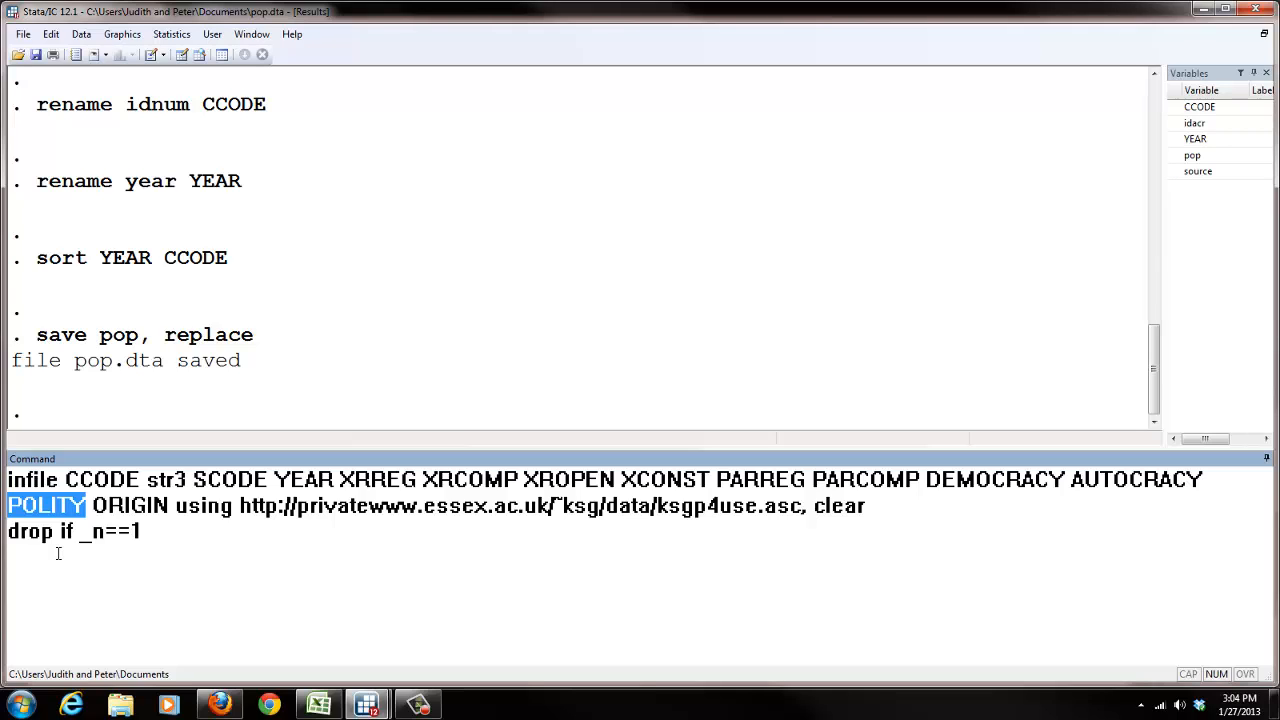
pyautogui.click(156, 530)
pyautogui.press('Return')
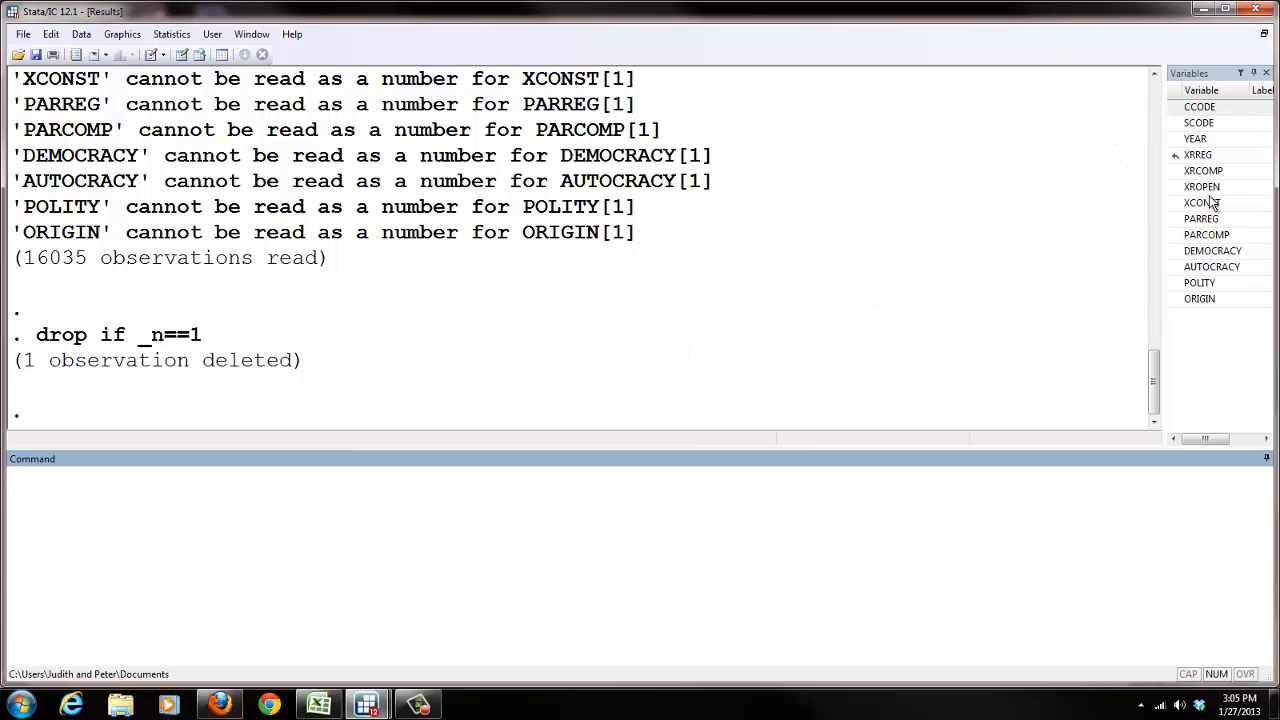
# Step: Copy the four replace commands that recode POLITY values -99, -88, -77 and -66 in the do-file
pyautogui.moveTo(369, 704)
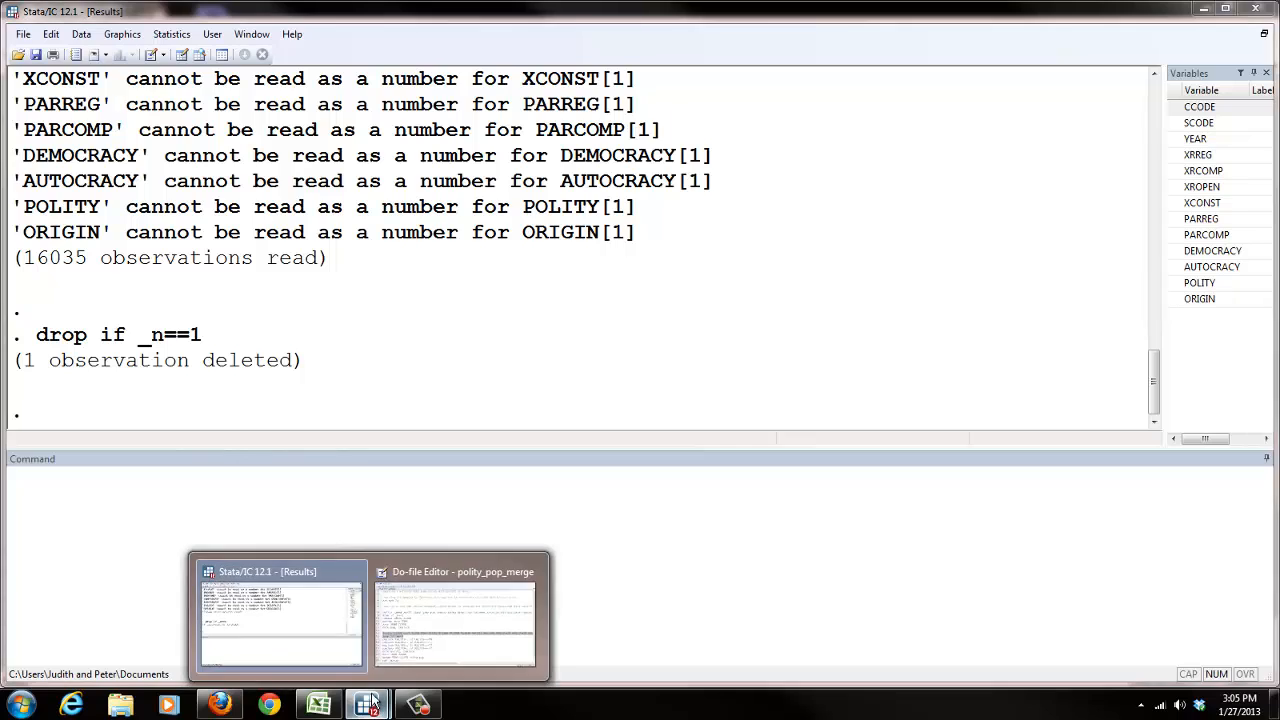
pyautogui.click(520, 572)
pyautogui.scroll(-1, 404, 552)
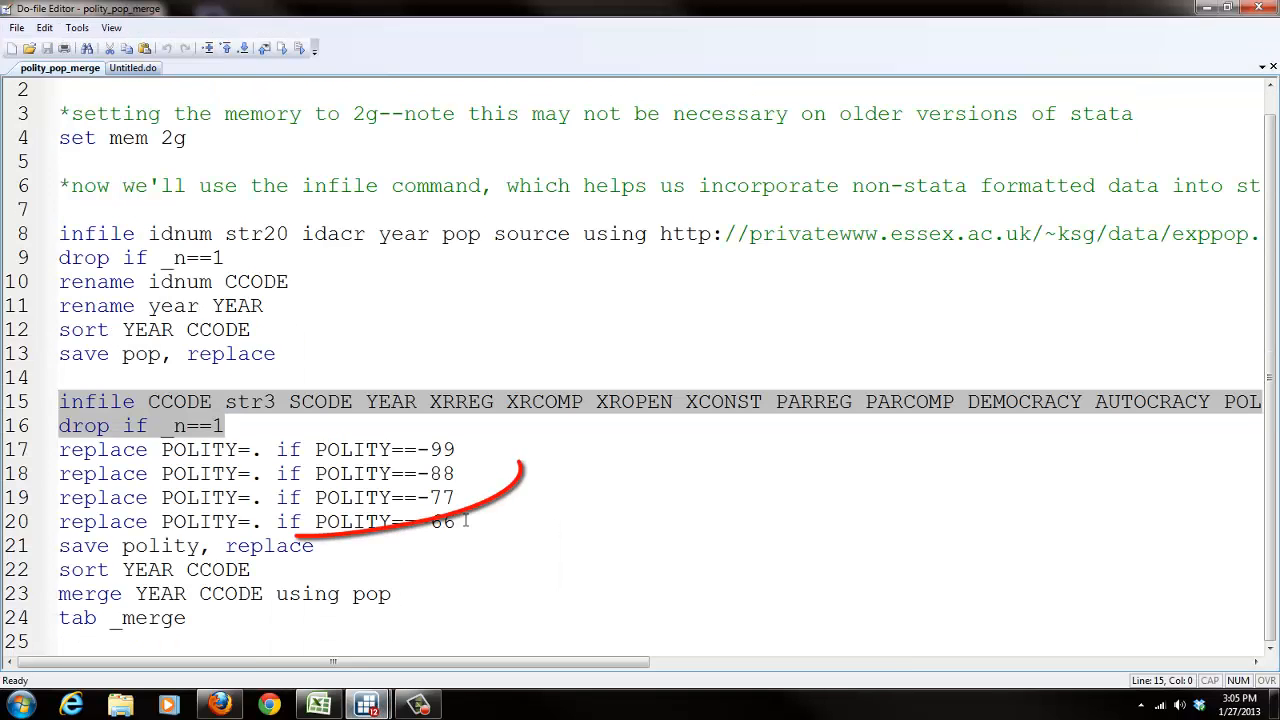
pyautogui.moveTo(466, 521)
pyautogui.mouseDown()
pyautogui.moveTo(400, 495)
pyautogui.moveTo(60, 456)
pyautogui.mouseUp()
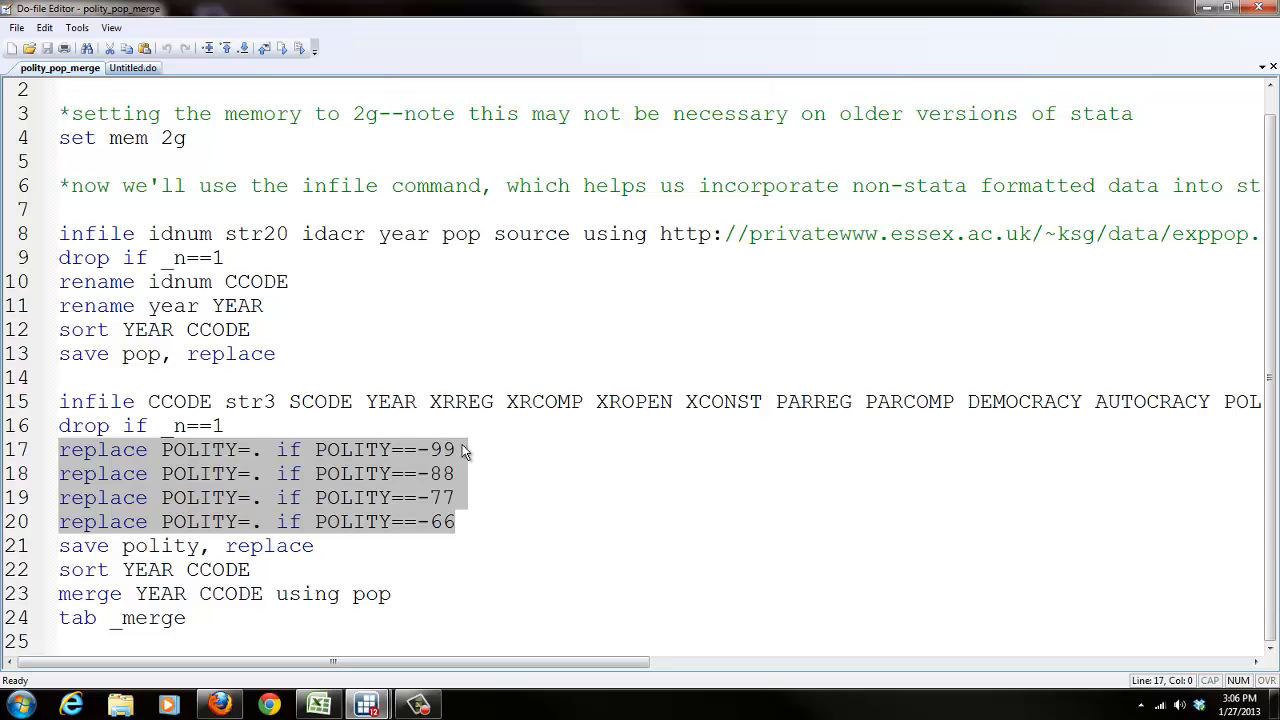
pyautogui.moveTo(445, 450); pyautogui.dragTo(417, 450)
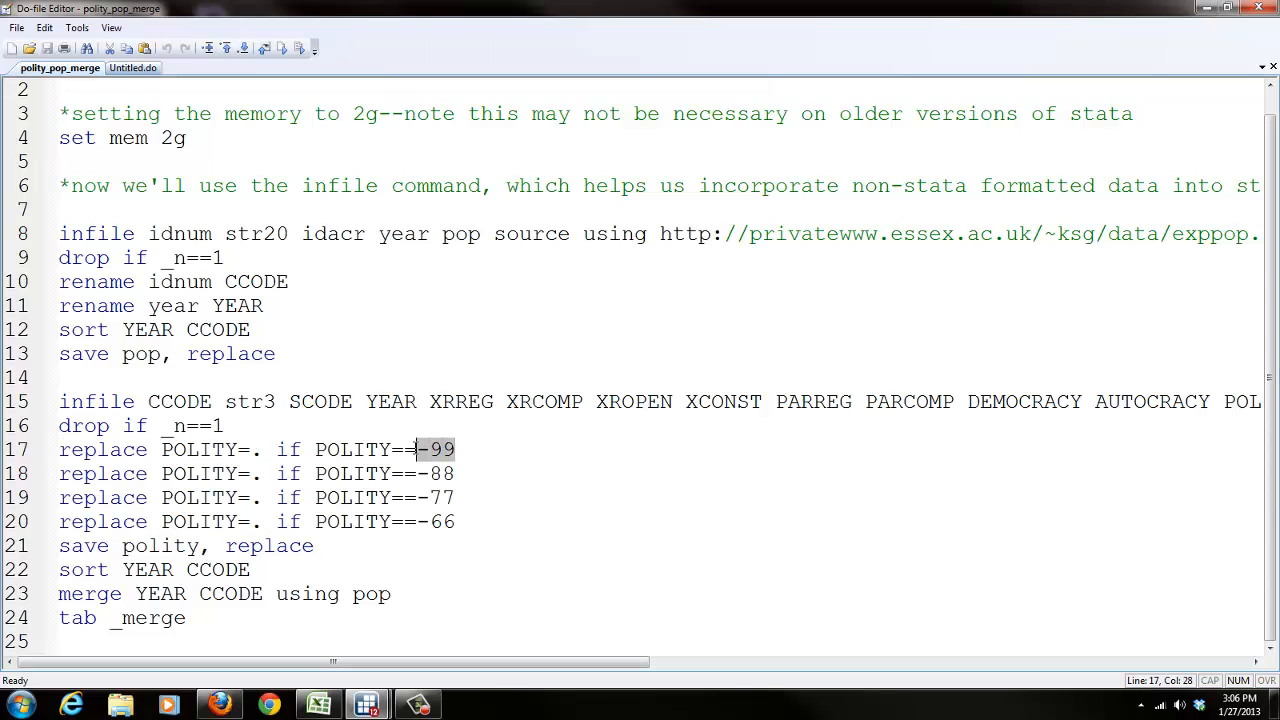
pyautogui.click(263, 450)
pyautogui.moveTo(263, 450); pyautogui.dragTo(255, 455)
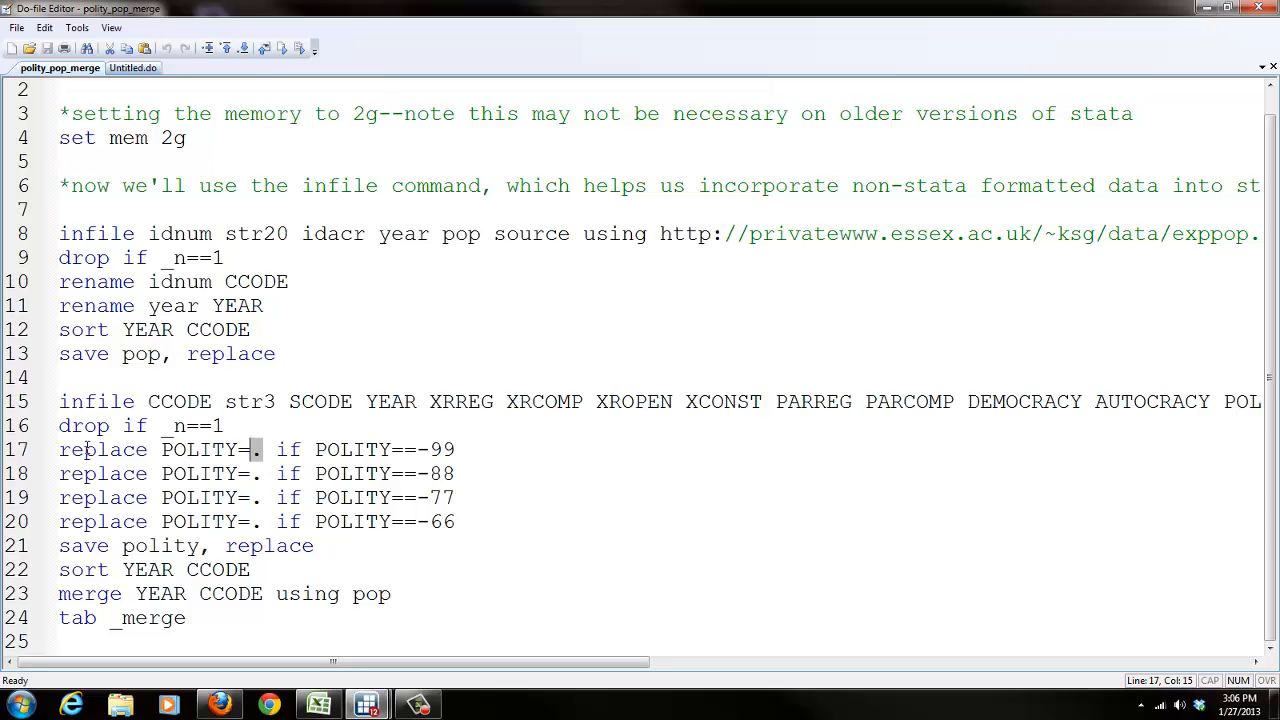
pyautogui.moveTo(458, 522); pyautogui.dragTo(58, 449)
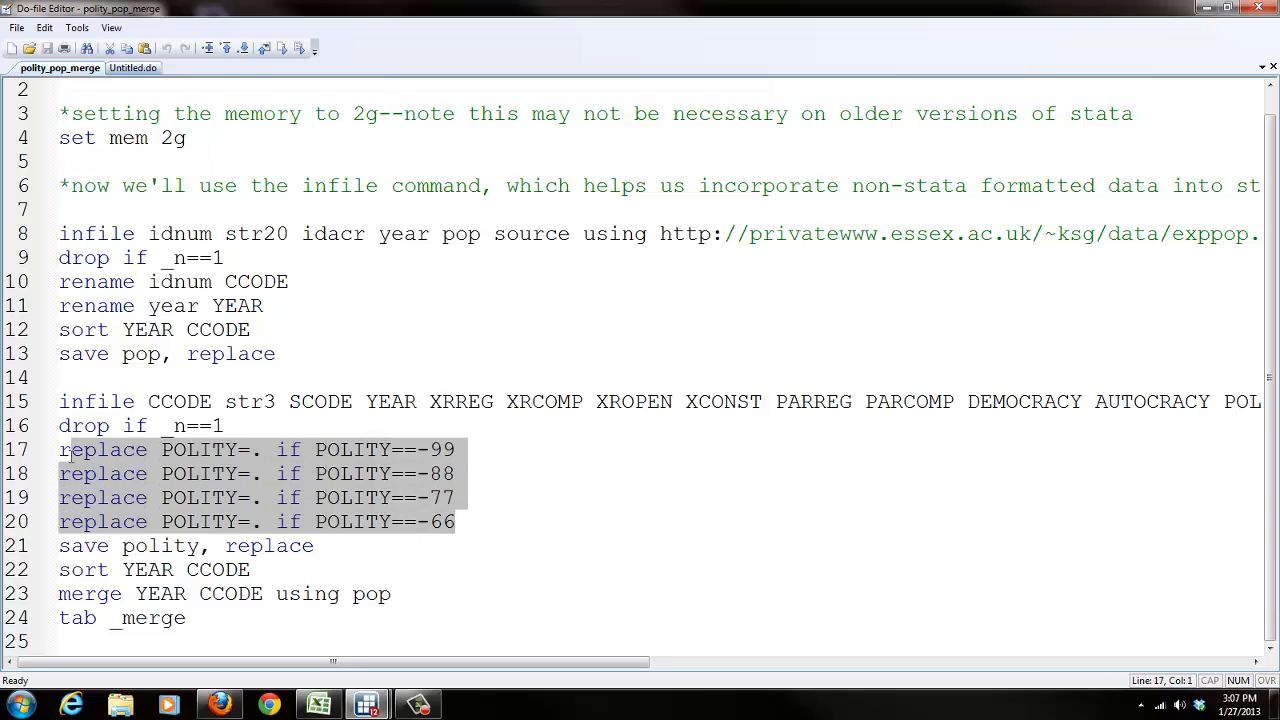
pyautogui.rightClick(80, 462)
pyautogui.click(141, 524)
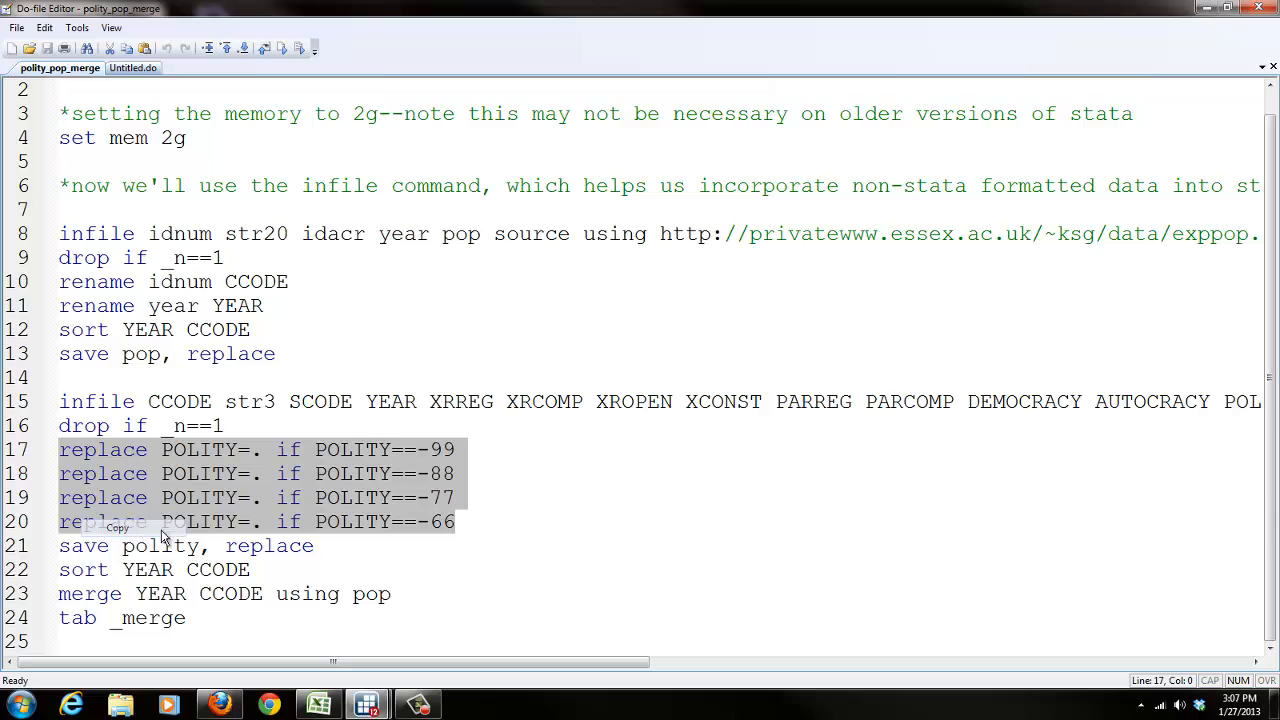
# Step: Paste the four POLITY replace commands into the command window, run them, and review their output
pyautogui.click(368, 708)
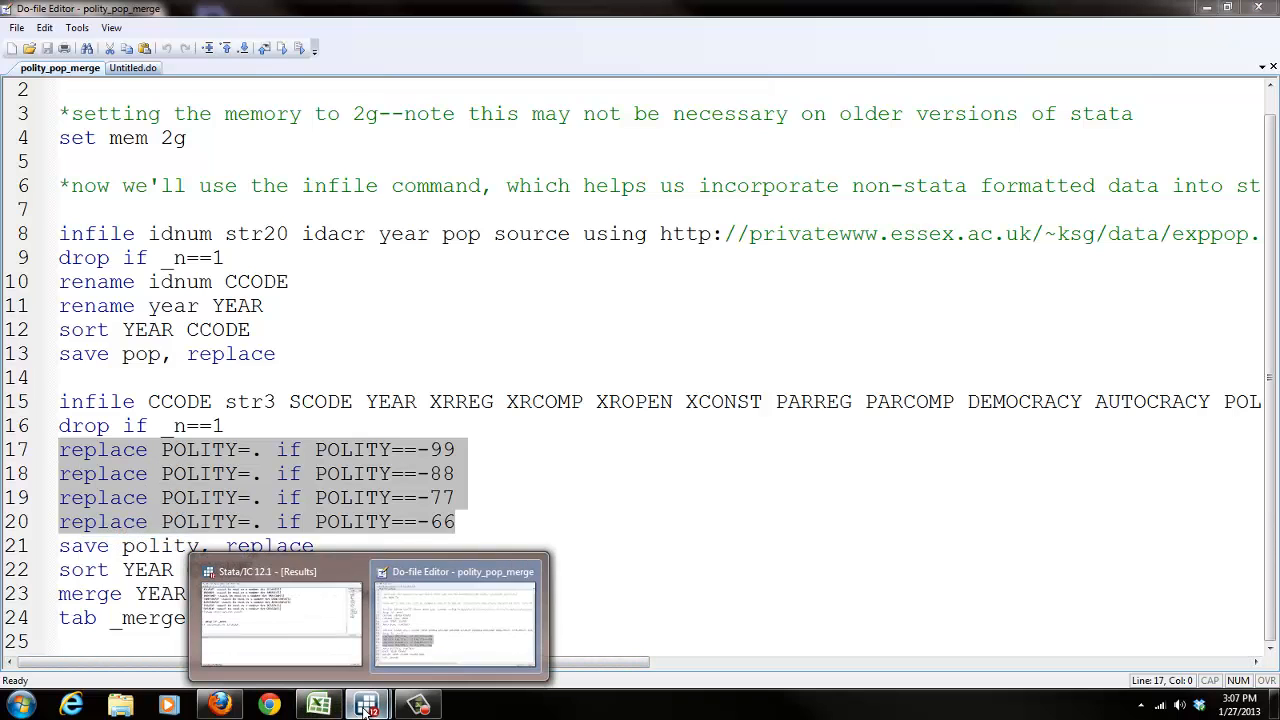
pyautogui.click(222, 549)
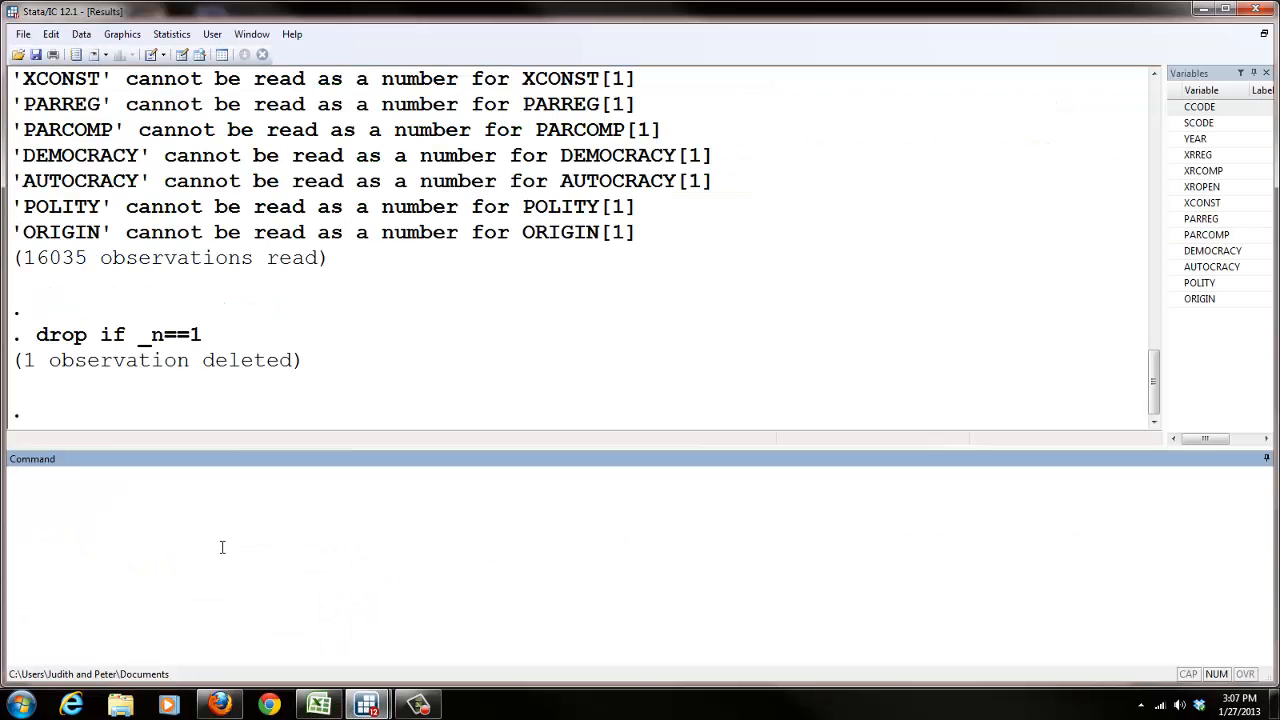
pyautogui.hotkey('ctrl', 'v')
pyautogui.moveTo(374, 484); pyautogui.dragTo(8, 479)
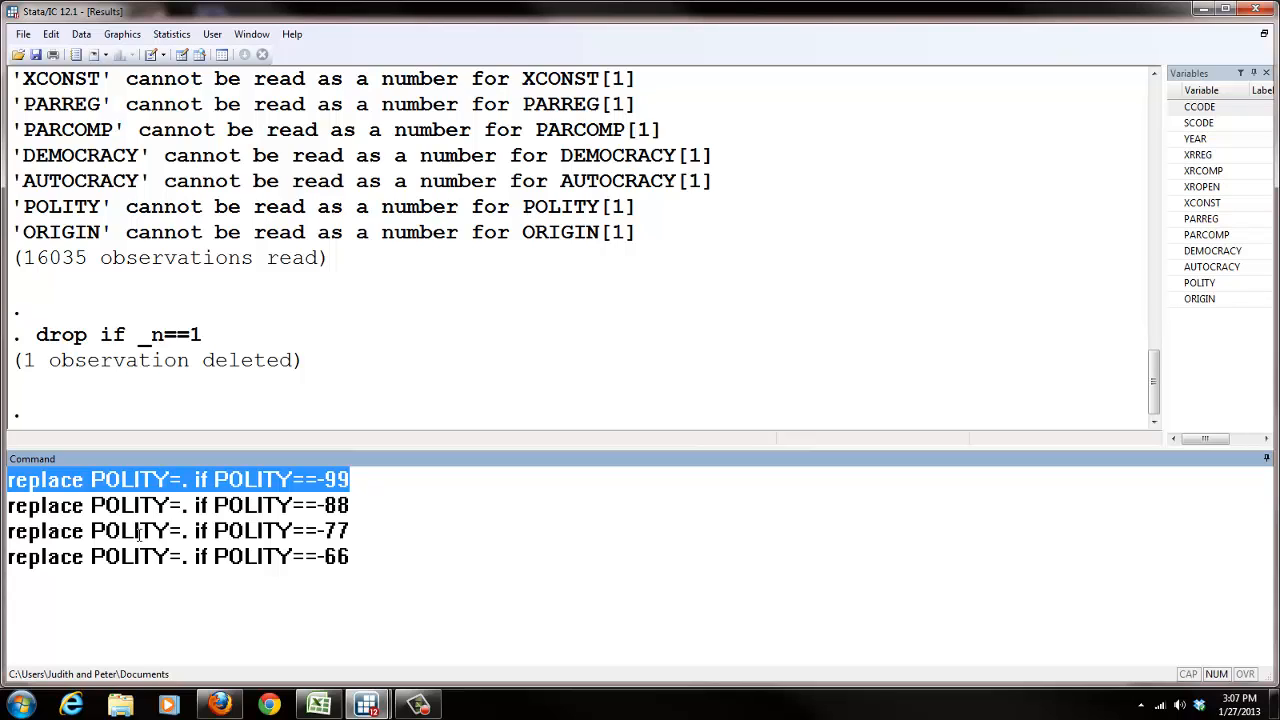
pyautogui.click(349, 481)
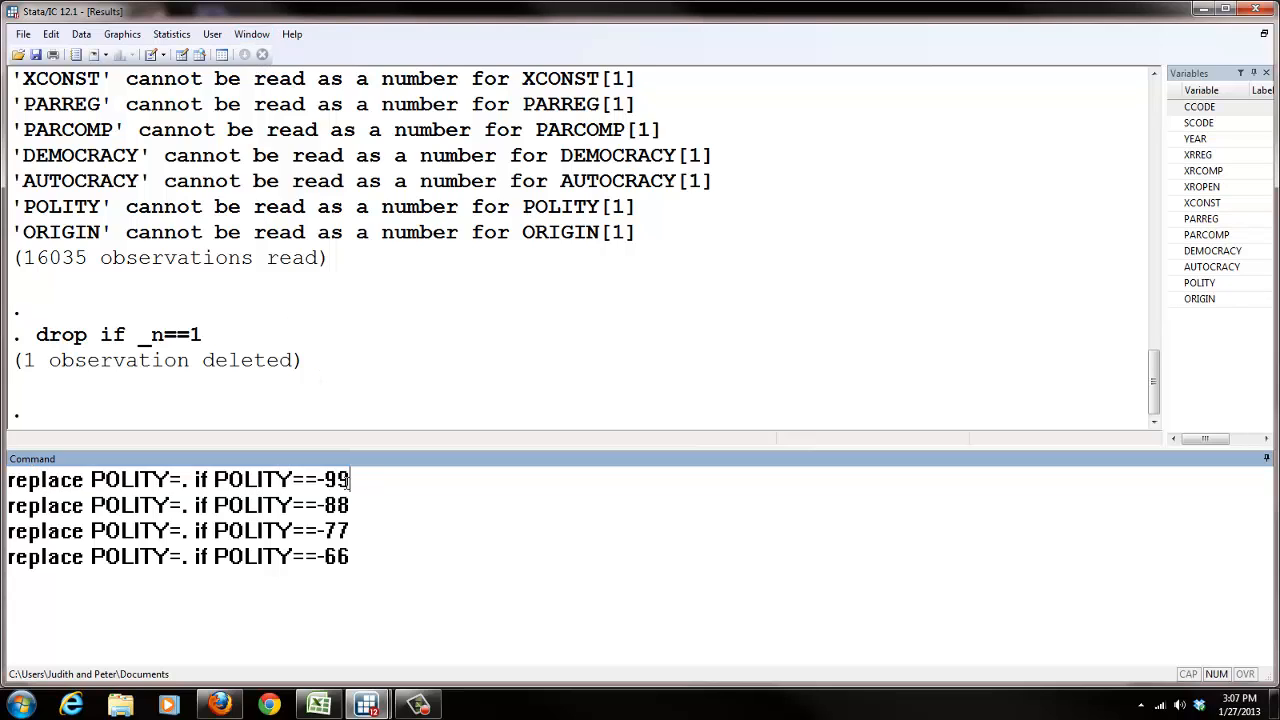
pyautogui.moveTo(349, 481); pyautogui.dragTo(325, 481)
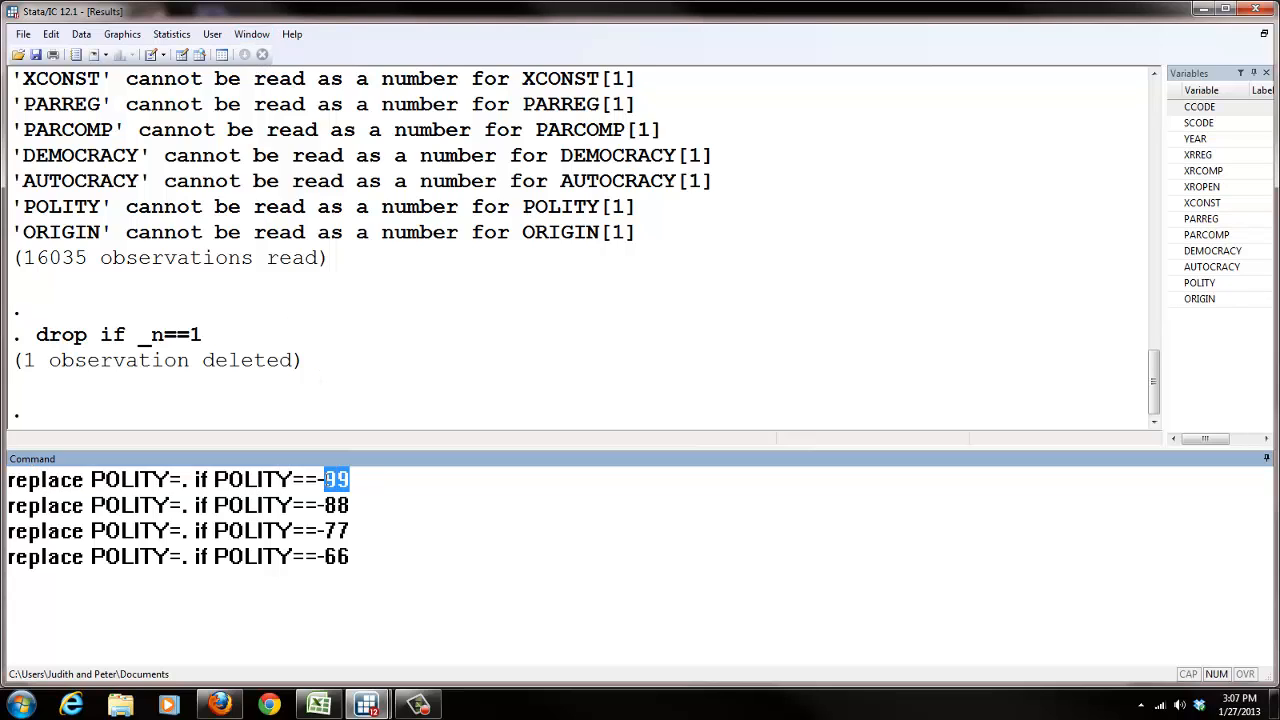
pyautogui.click(184, 481)
pyautogui.doubleClick(186, 481)
pyautogui.click(340, 484)
pyautogui.doubleClick(337, 480)
pyautogui.press('Return')
pyautogui.click(320, 380)
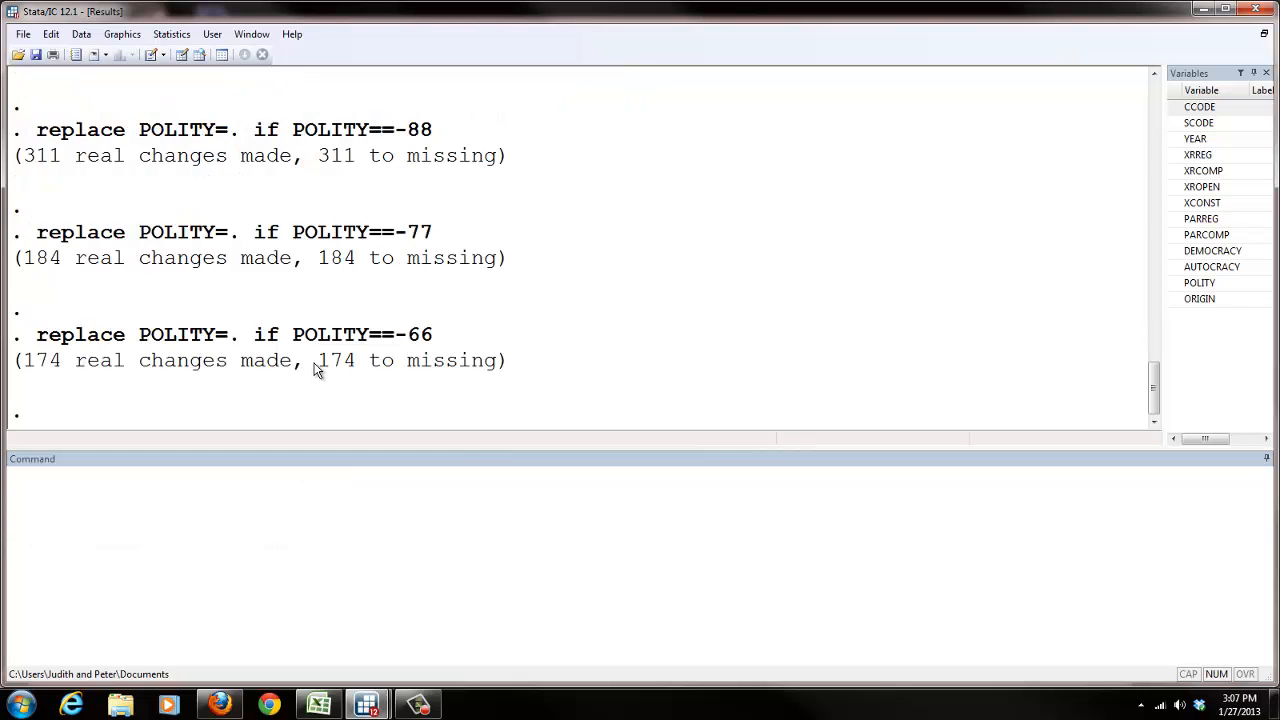
pyautogui.scroll(1, 317, 370)
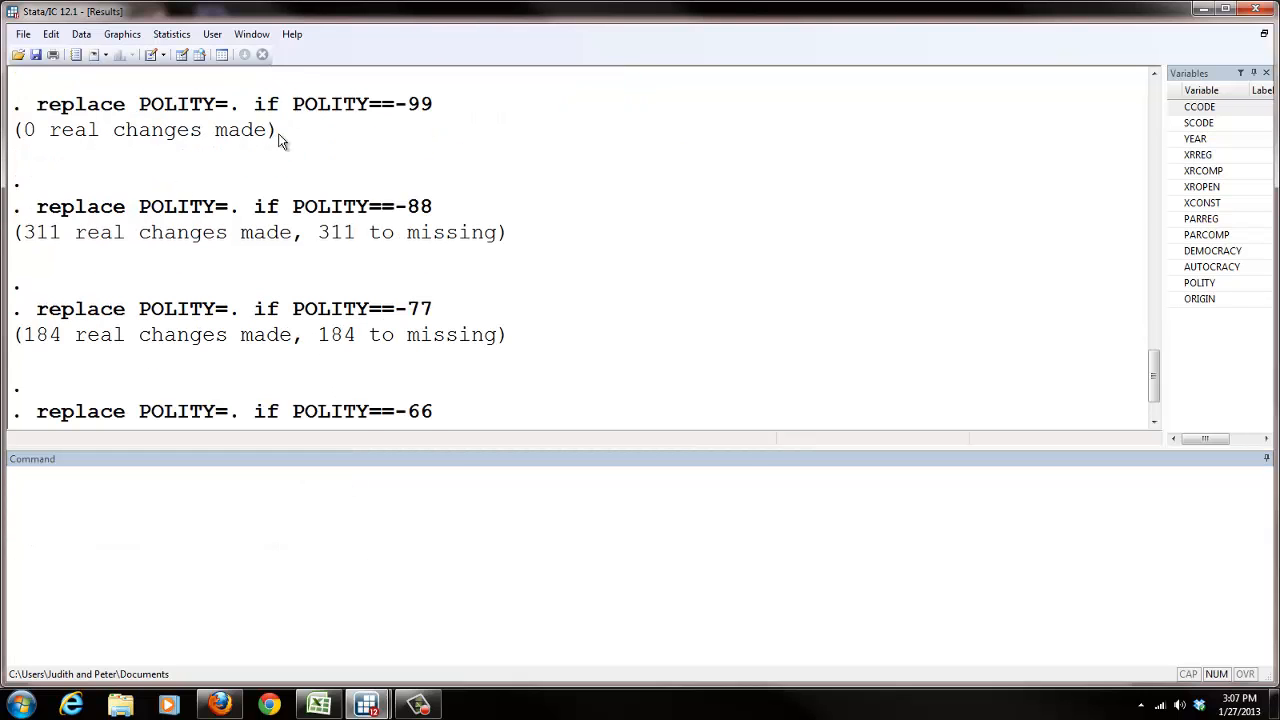
pyautogui.moveTo(279, 134); pyautogui.dragTo(241, 134)
pyautogui.moveTo(439, 111); pyautogui.dragTo(36, 104)
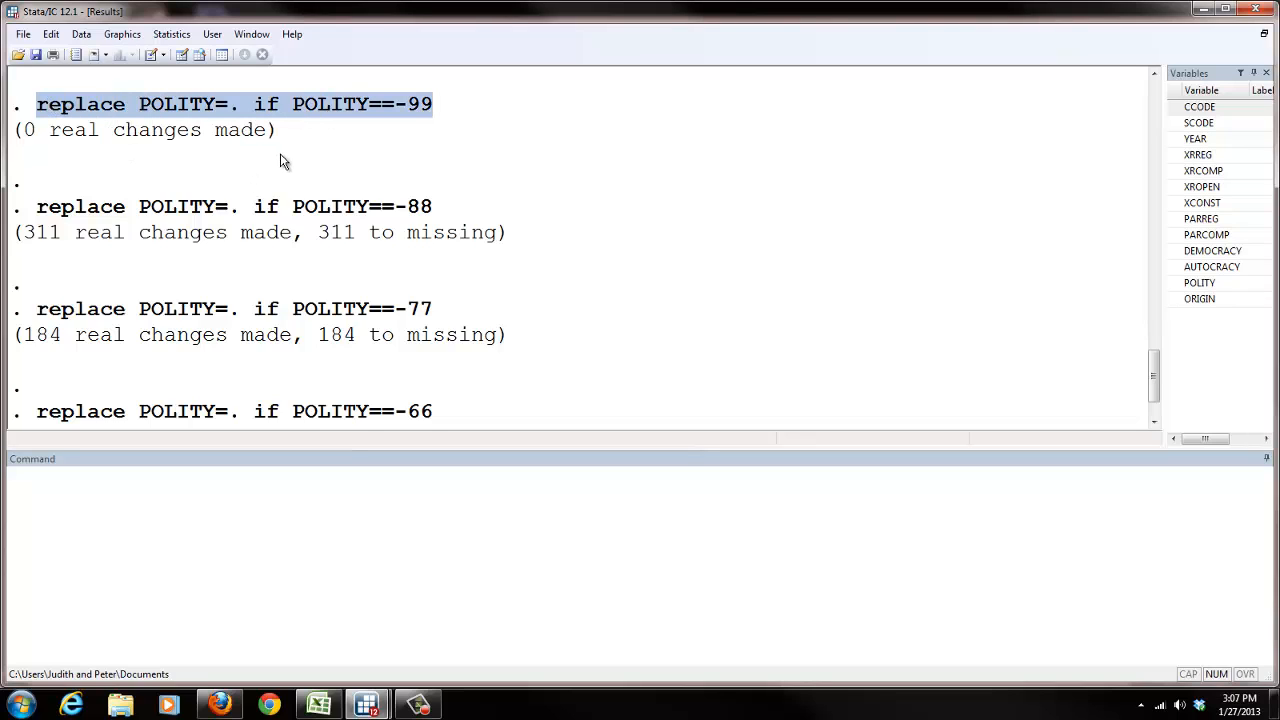
pyautogui.scroll(-1, 282, 170)
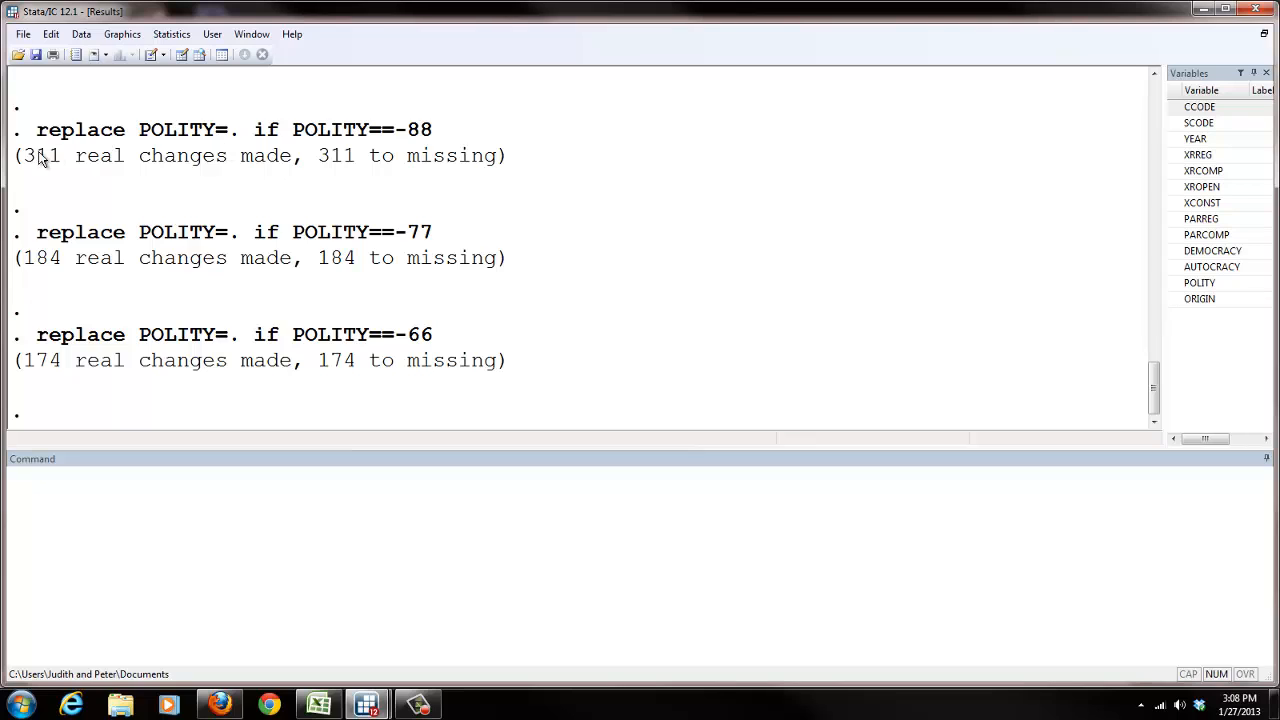
# Step: Highlight the output lines reporting the changes made by the -88, -77 and -66 replace commands
pyautogui.moveTo(24, 158); pyautogui.dragTo(476, 170)
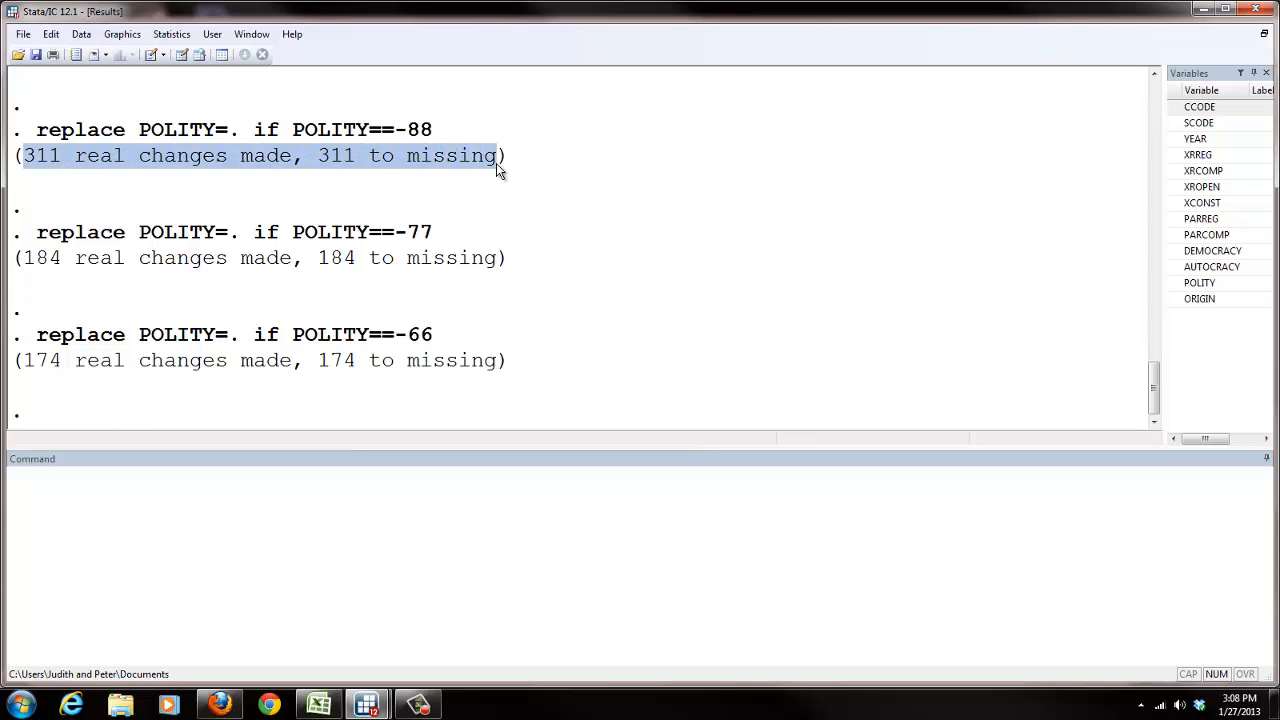
pyautogui.moveTo(508, 260); pyautogui.dragTo(22, 258)
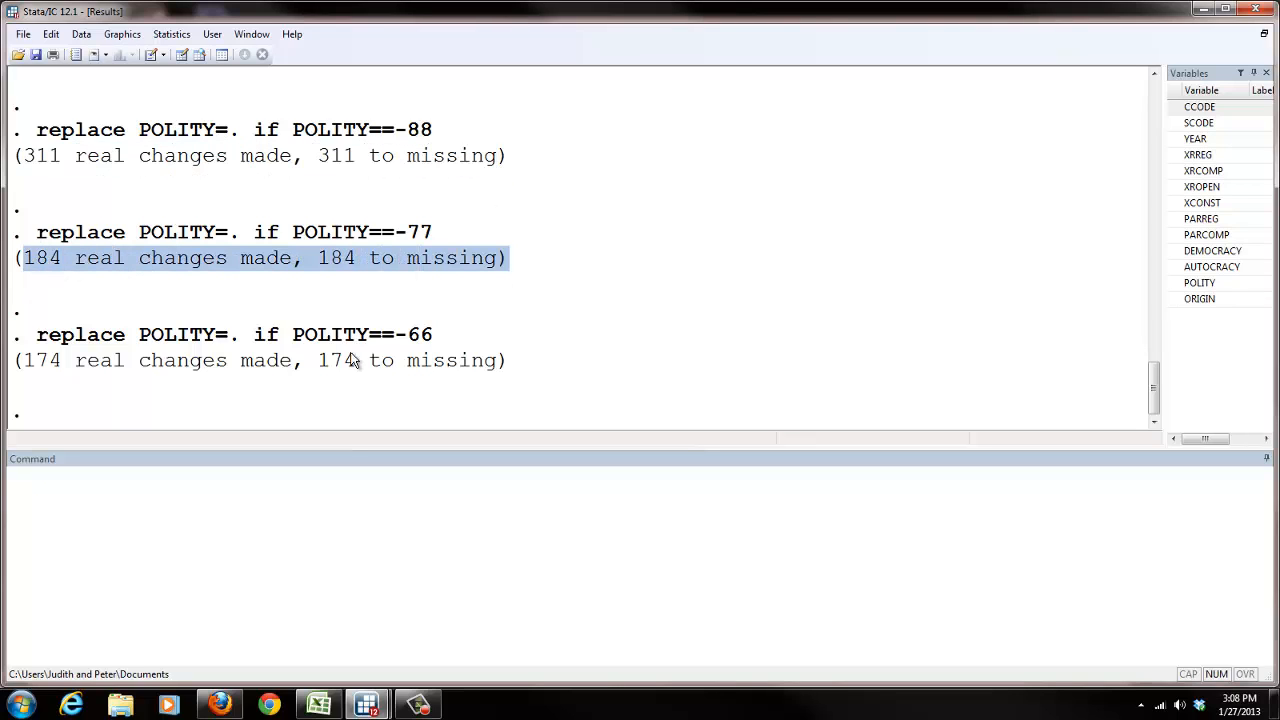
pyautogui.moveTo(498, 362); pyautogui.dragTo(22, 360)
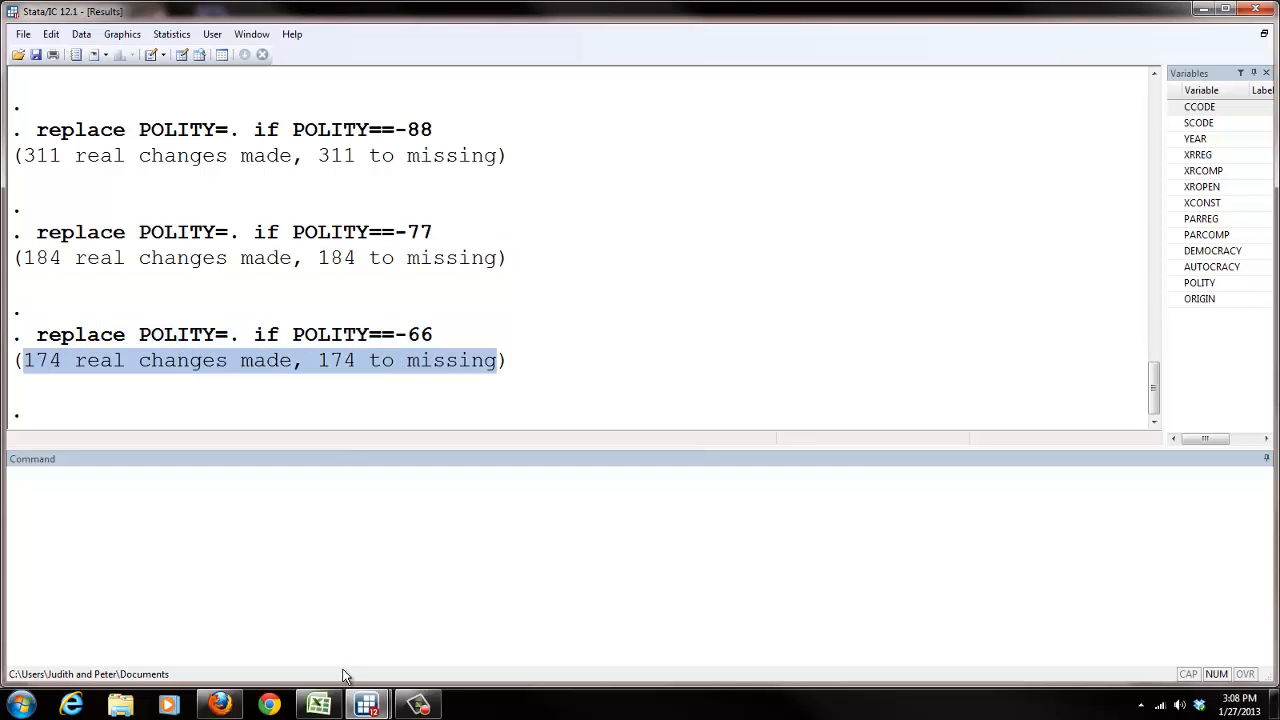
# Step: Switch to the do-file and copy the save polity, replace line
pyautogui.moveTo(366, 705)
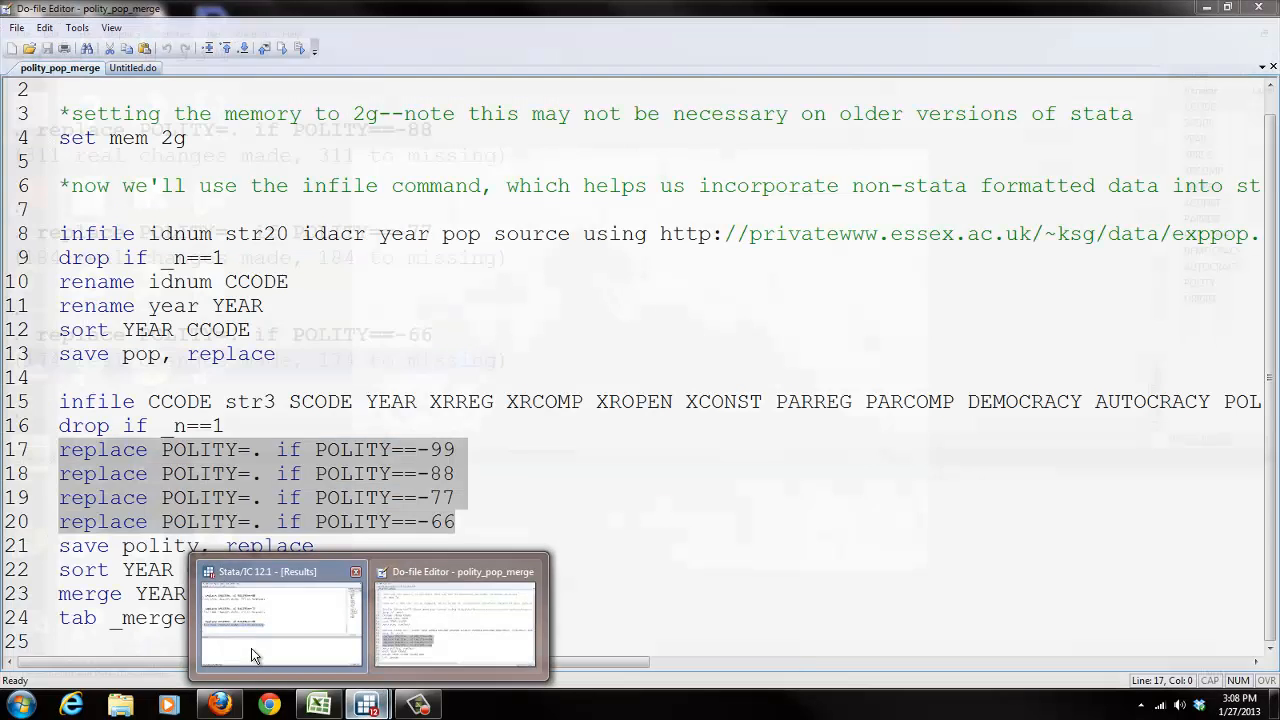
pyautogui.click(449, 620)
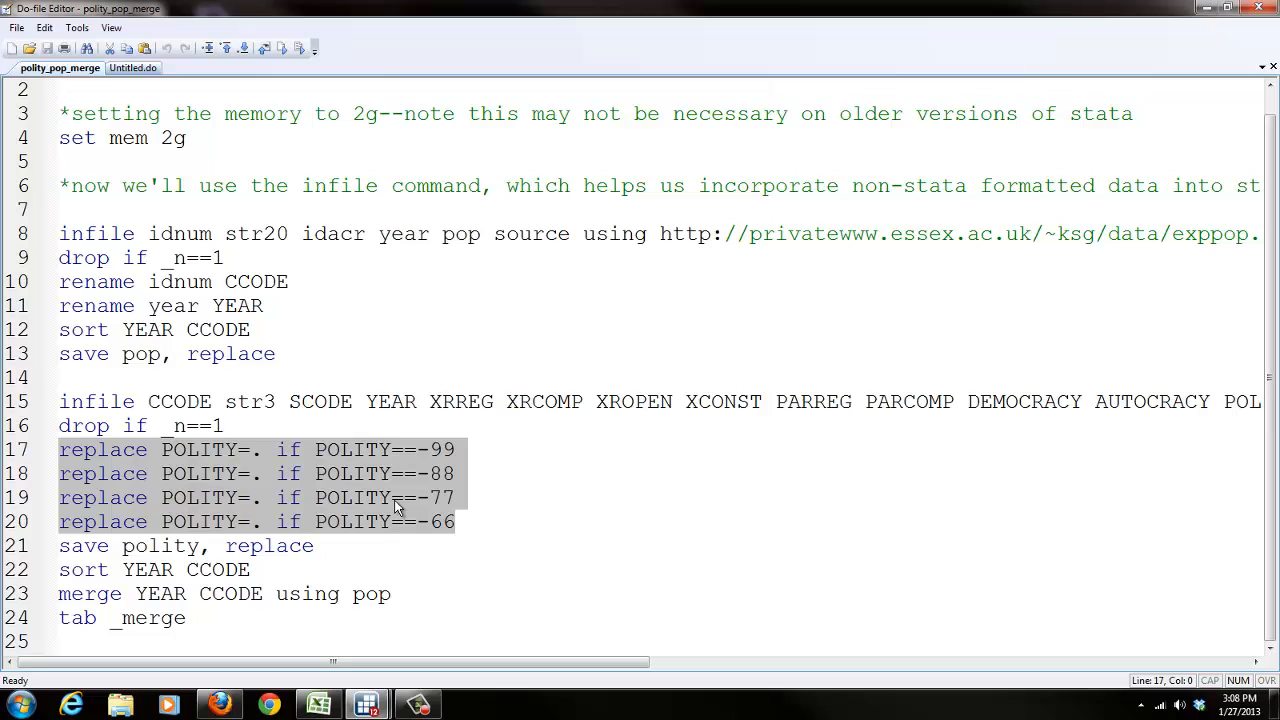
pyautogui.click(346, 523)
pyautogui.moveTo(336, 546); pyautogui.dragTo(55, 545)
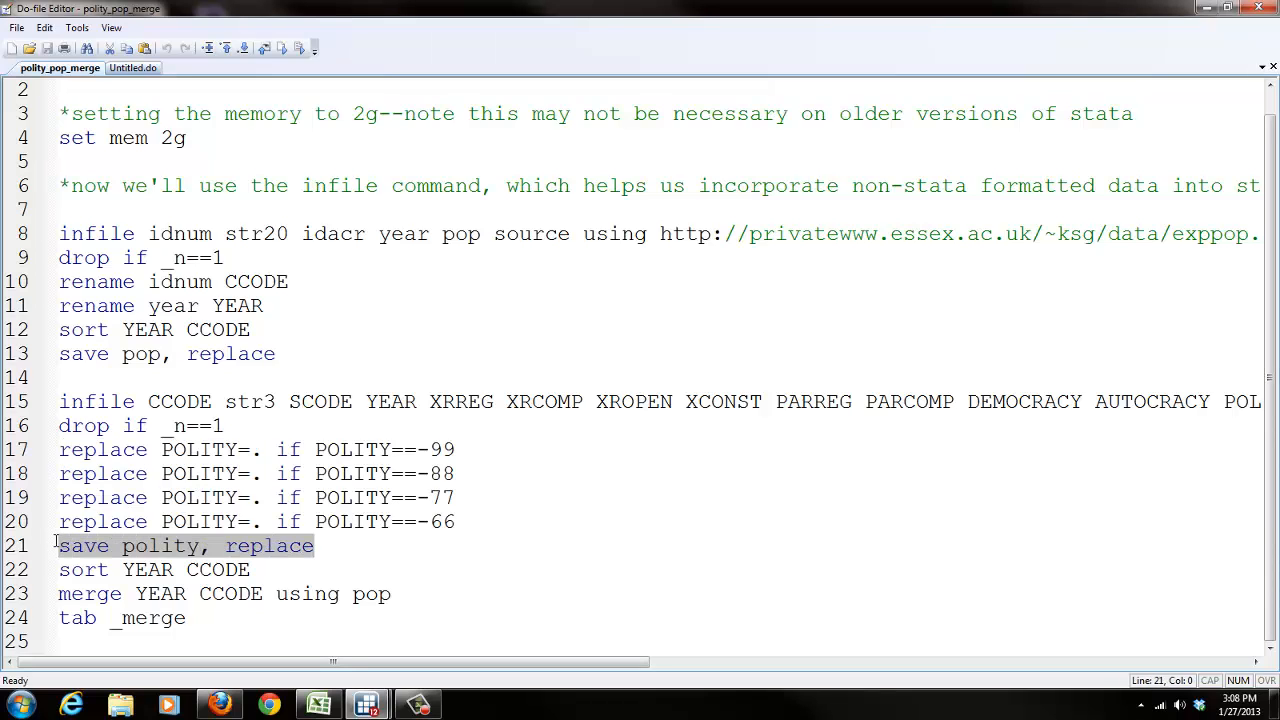
pyautogui.rightClick(108, 551)
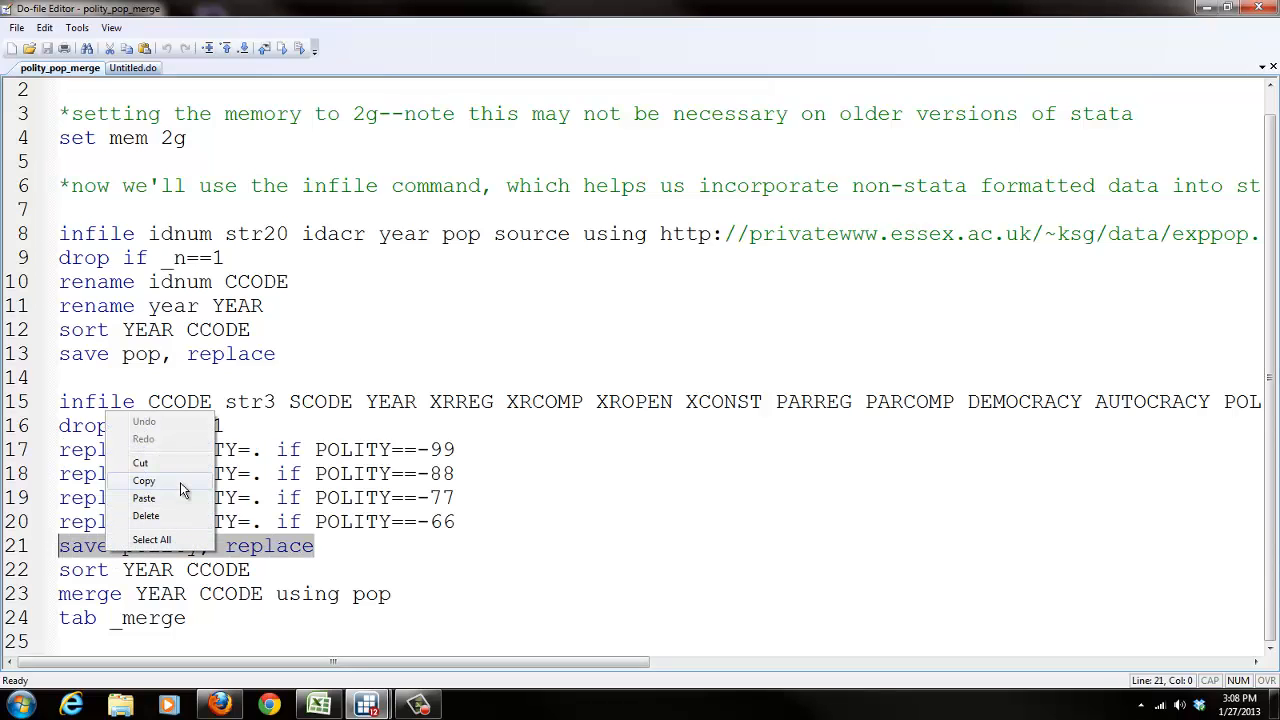
pyautogui.click(180, 482)
# Step: Paste the save polity, replace command into the command window, point out the file name and replace option, and run it
pyautogui.moveTo(366, 705)
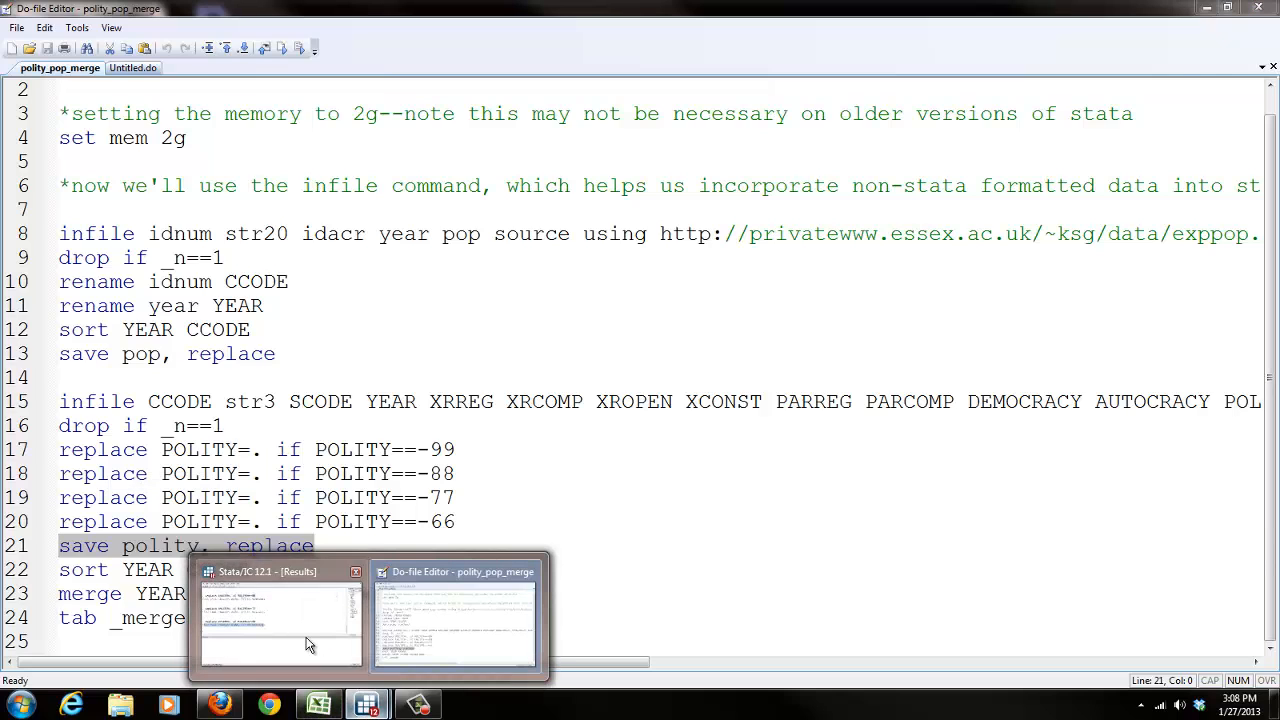
pyautogui.click(328, 634)
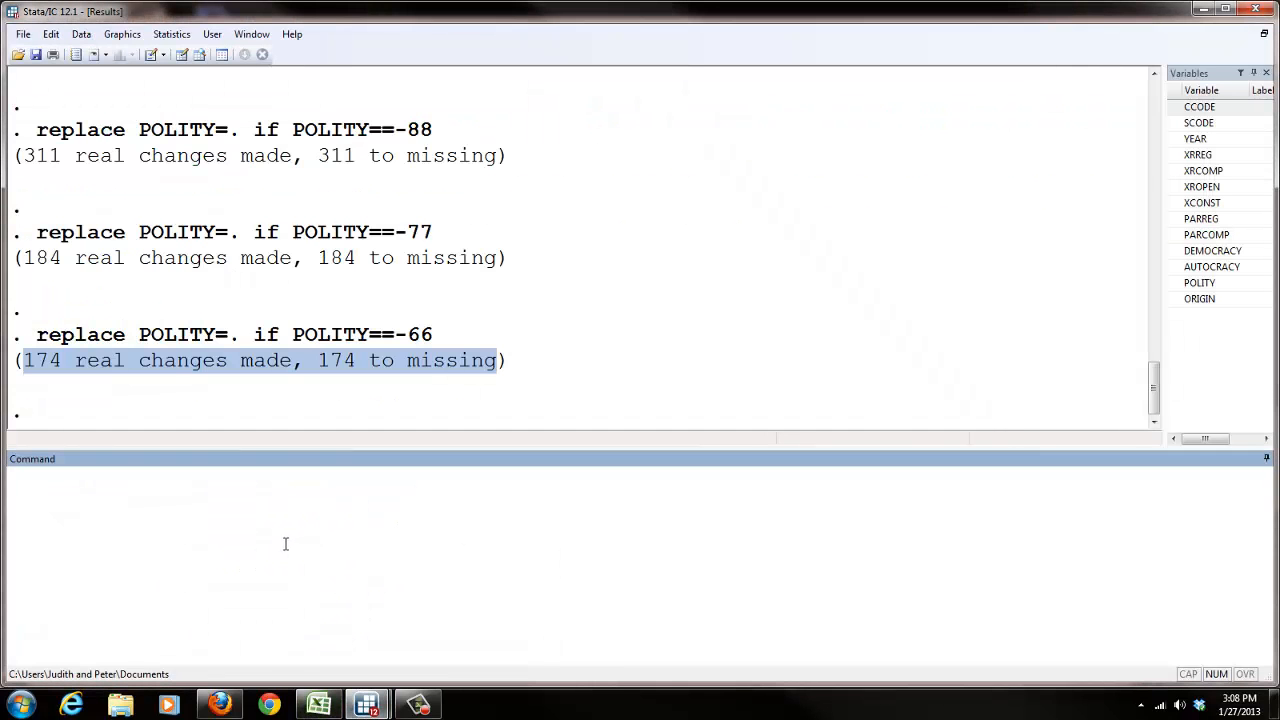
pyautogui.hotkey('ctrl', 'v')
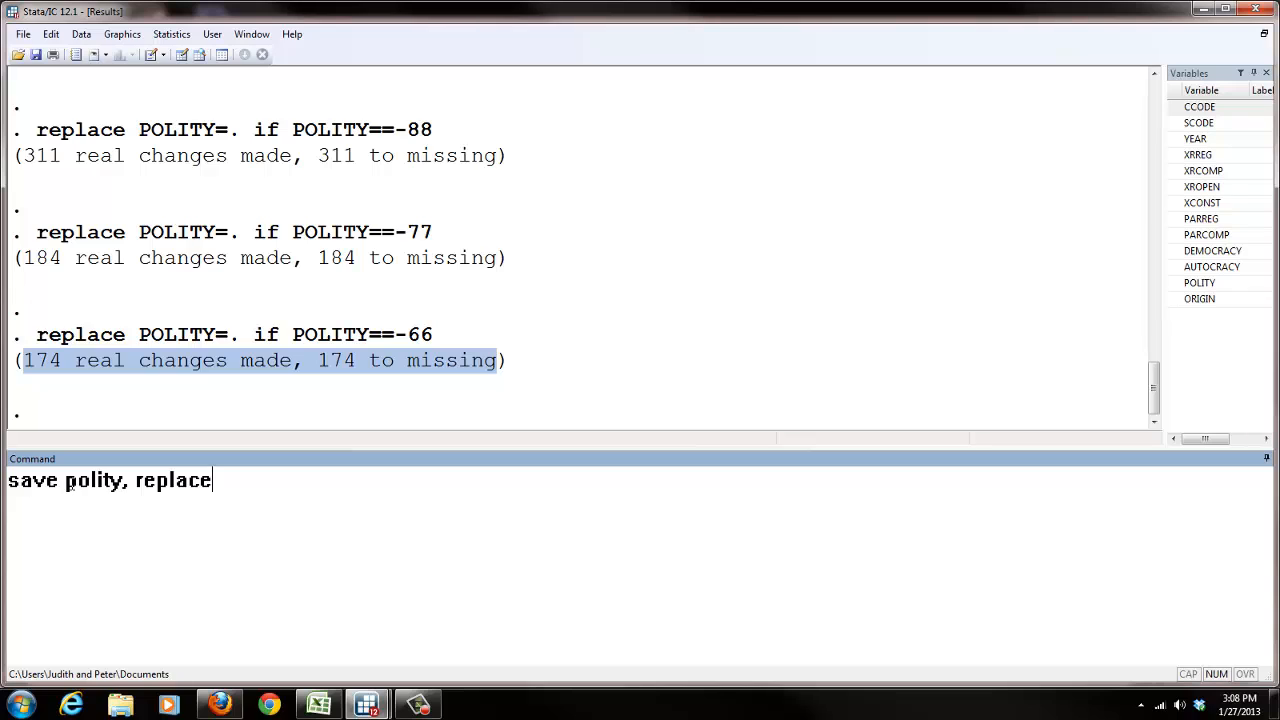
pyautogui.moveTo(64, 482); pyautogui.dragTo(123, 482)
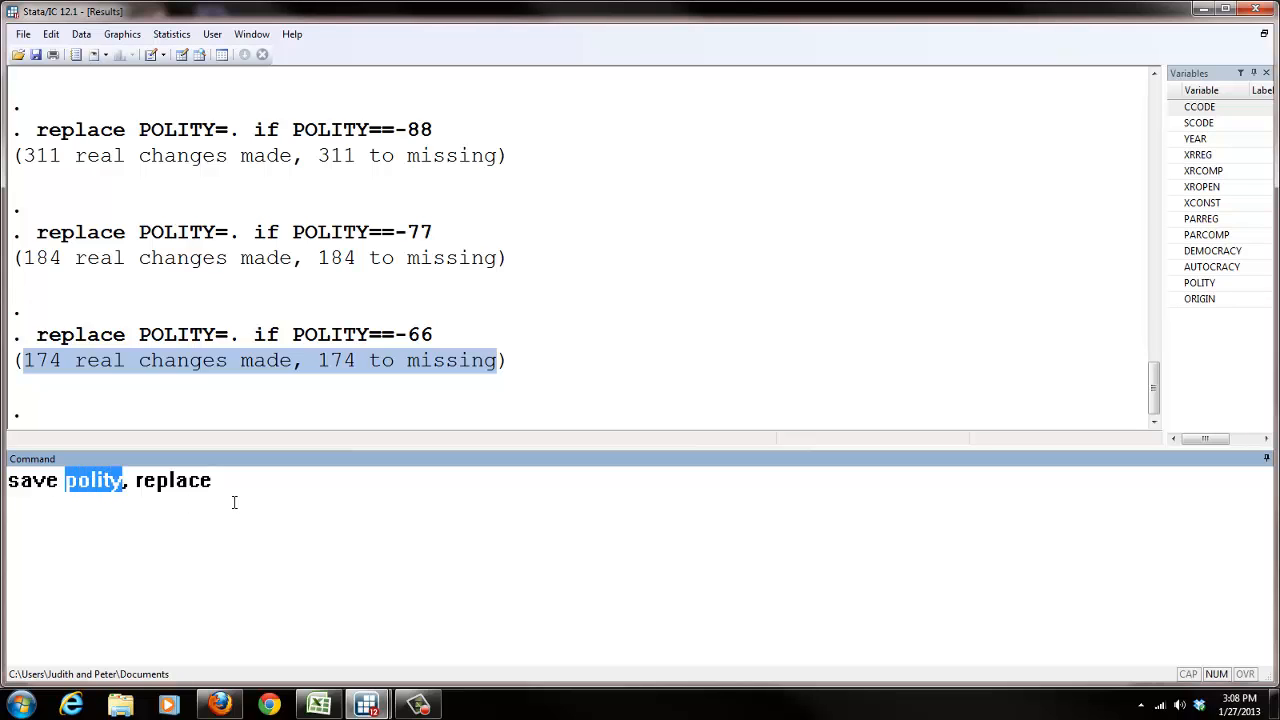
pyautogui.moveTo(213, 481); pyautogui.dragTo(134, 482)
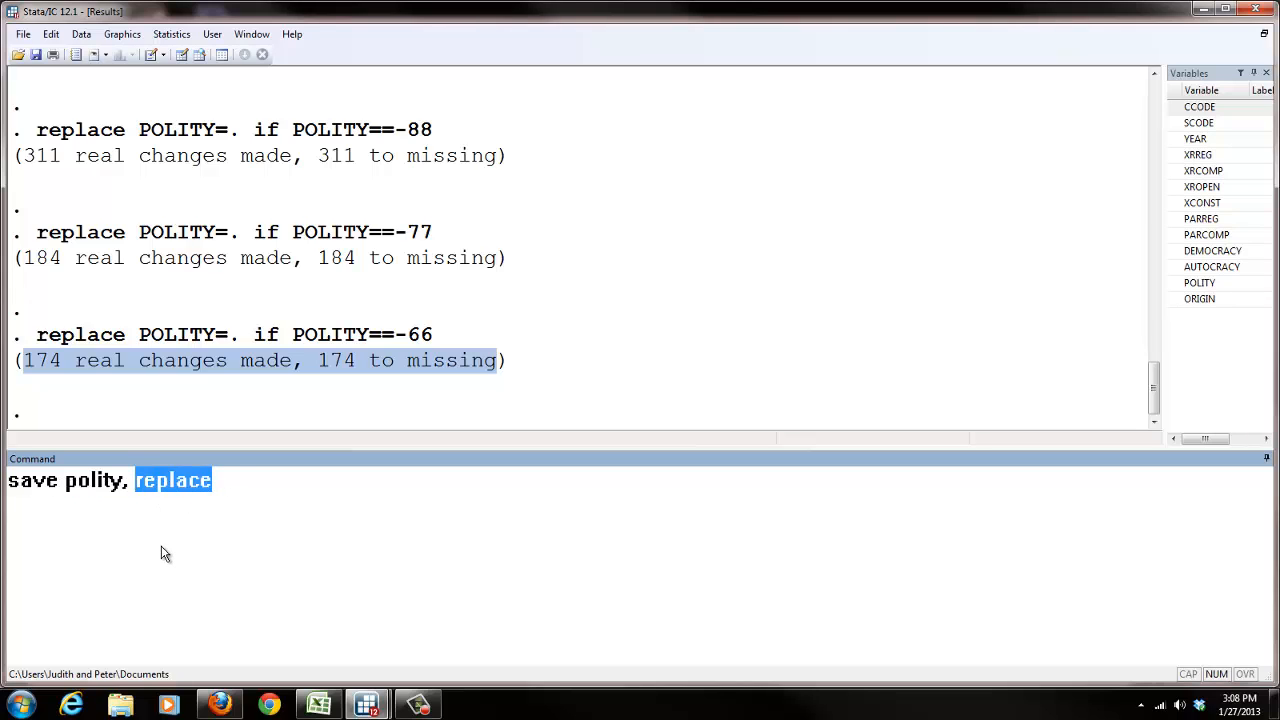
pyautogui.click(228, 486)
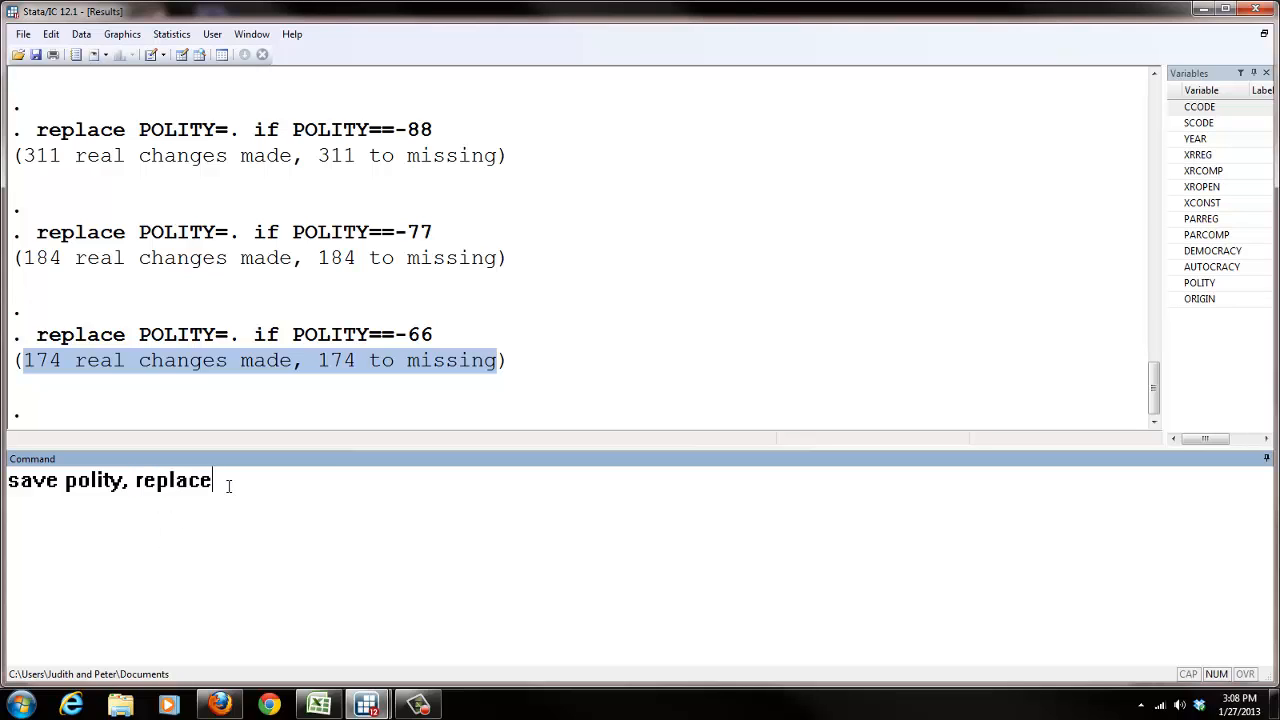
pyautogui.moveTo(214, 481); pyautogui.dragTo(137, 482)
pyautogui.click(222, 487)
pyautogui.press('Return')
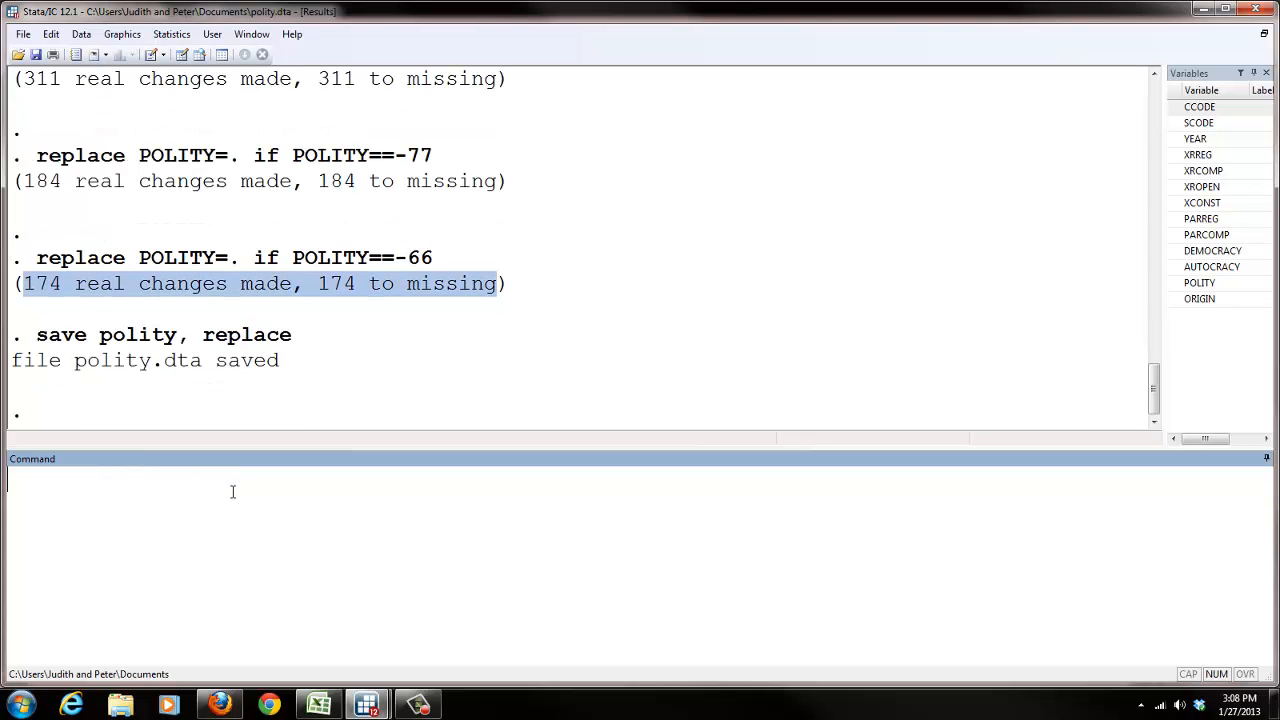